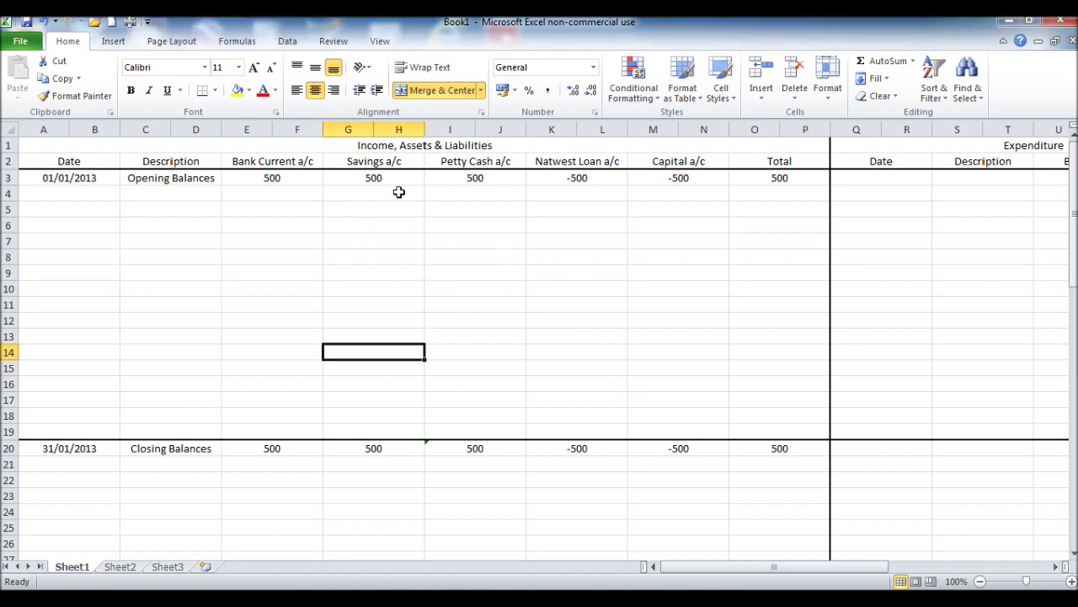
Look over the empty Income and Expenditure entry rows and columns before entering data
{"action": "left_click", "coordinate": [101, 207]}
{"action": "key", "text": "Down"}
{"action": "key", "text": "Down"}
{"action": "key", "text": "Down"}
{"action": "key", "text": "Down"}
{"action": "key", "text": "Down"}
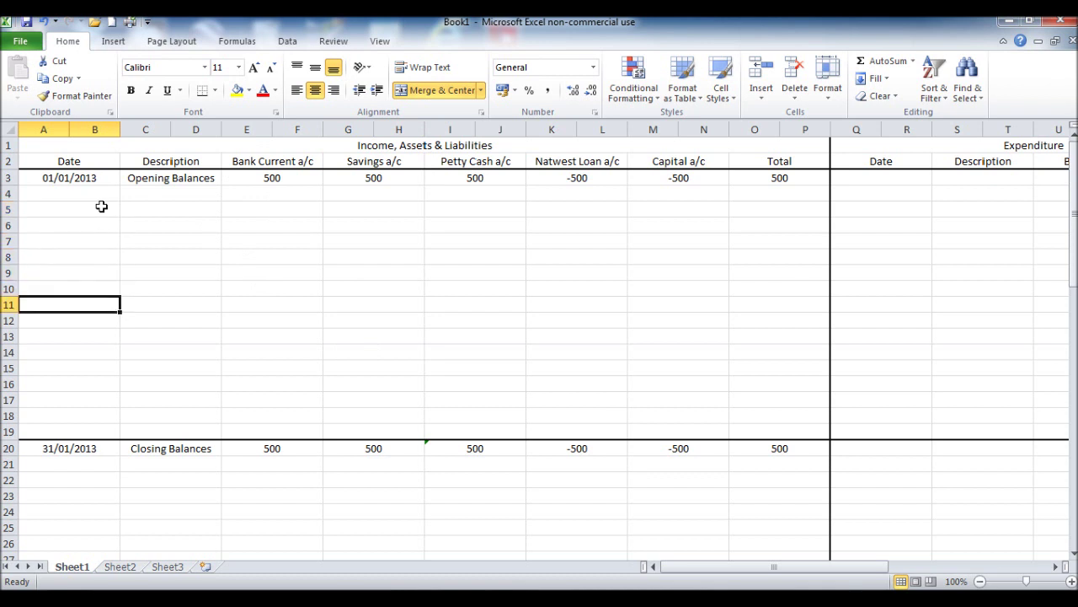
{"action": "key", "text": "Down"}
{"action": "key", "text": "Down"}
{"action": "key", "text": "Right"}
{"action": "key", "text": "Up"}
{"action": "key", "text": "Up"}
{"action": "key", "text": "Up"}
{"action": "key", "text": "Up"}
{"action": "key", "text": "Up"}
{"action": "key", "text": "Up"}
{"action": "key", "text": "Up"}
{"action": "key", "text": "Up"}
{"action": "key", "text": "Right"}
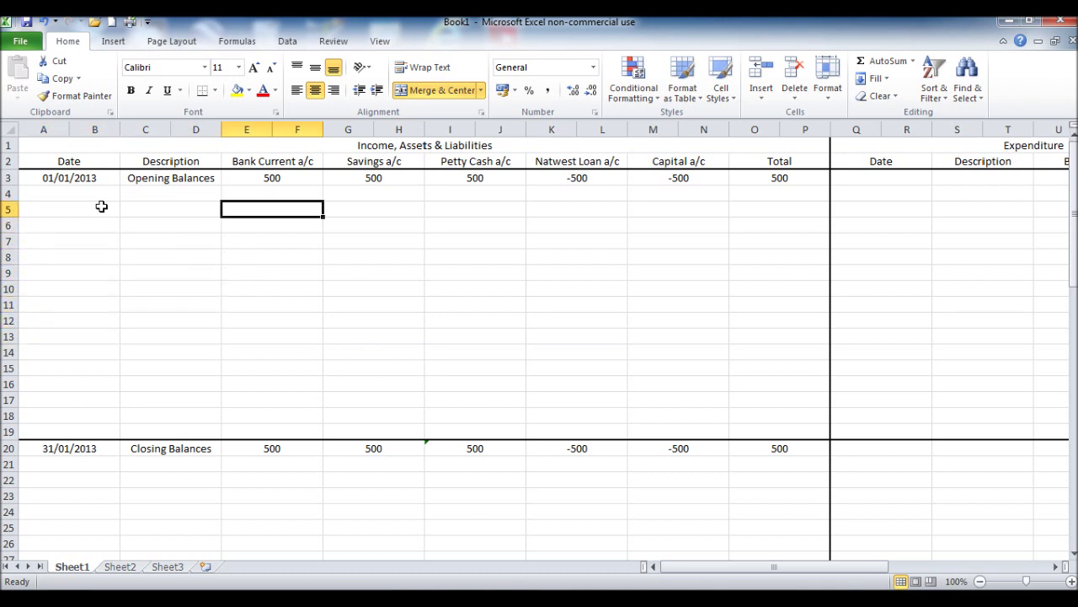
{"action": "key", "text": "Right"}
{"action": "key", "text": "Right"}
{"action": "key", "text": "Right"}
{"action": "key", "text": "Right"}
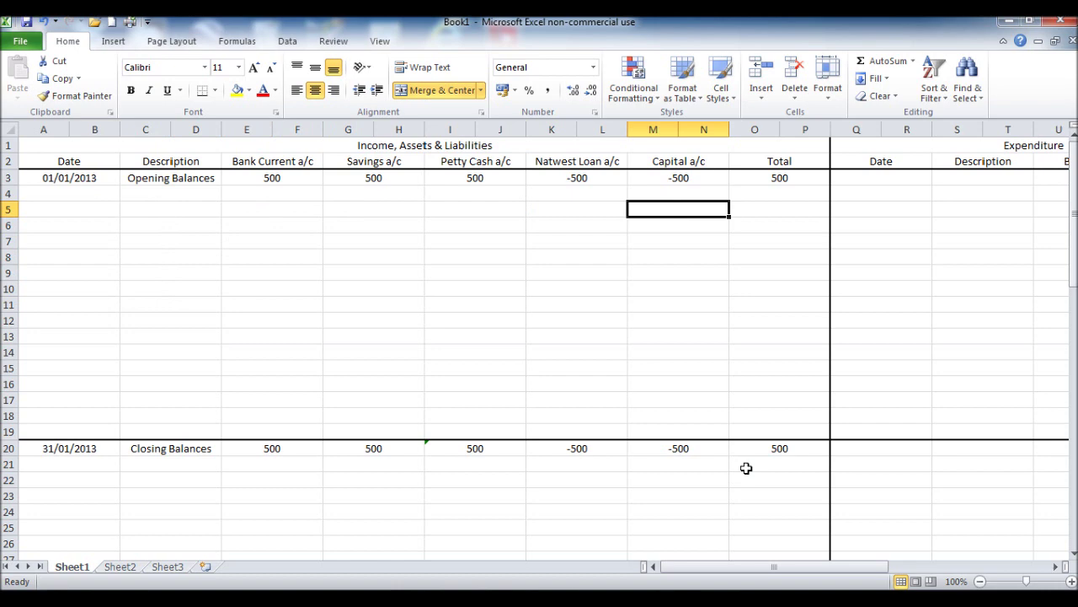
{"action": "left_click_drag", "start_coordinate": [775, 567], "coordinate": [906, 581]}
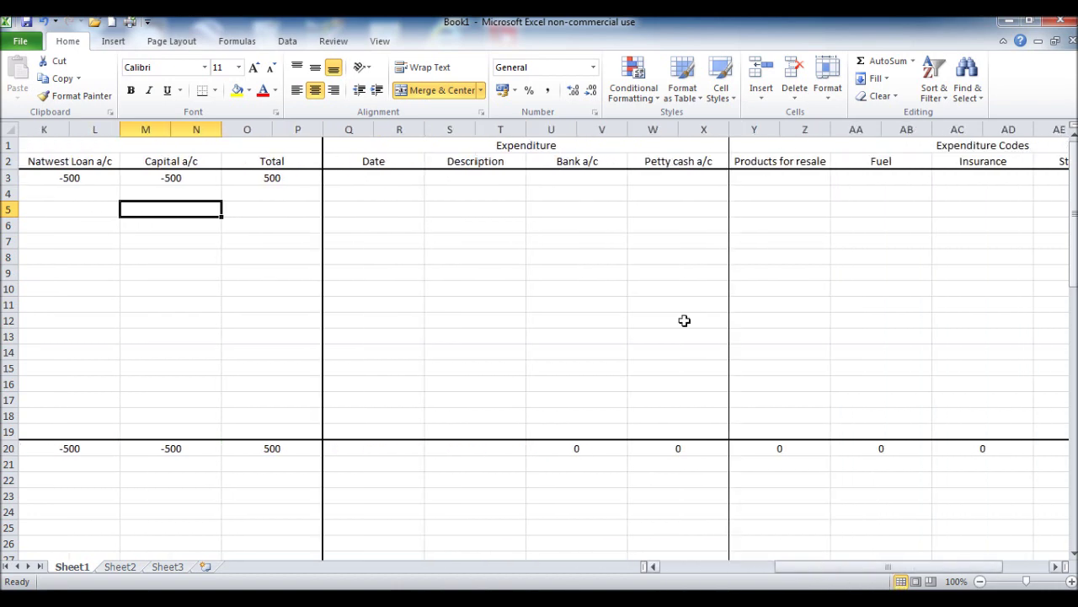
{"action": "left_click", "coordinate": [385, 190]}
{"action": "key", "text": "Down"}
{"action": "key", "text": "Down"}
{"action": "key", "text": "Down"}
{"action": "key", "text": "Down"}
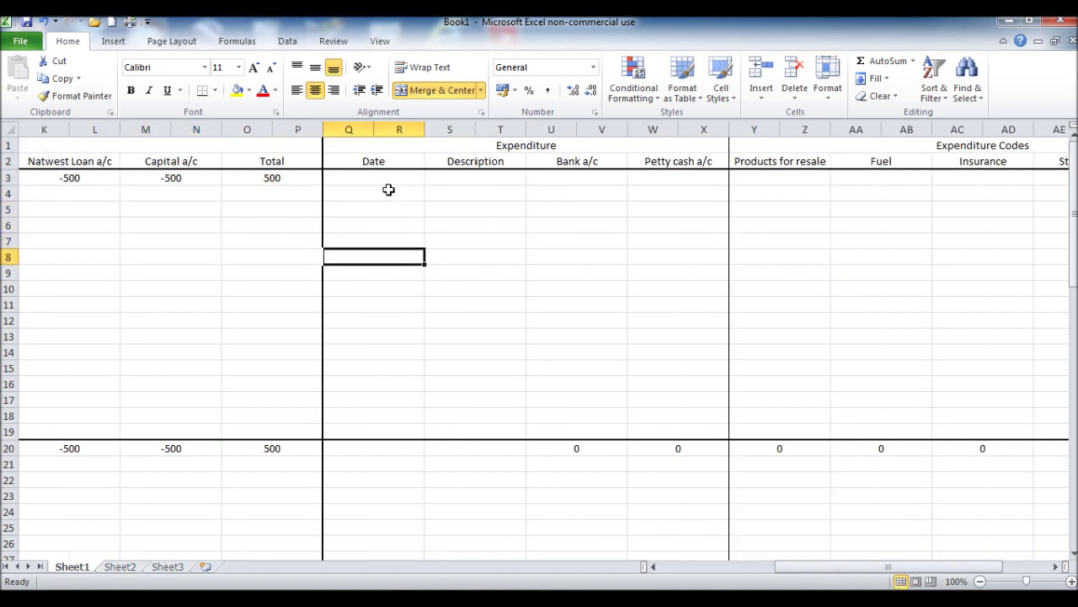
{"action": "key", "text": "Down"}
{"action": "key", "text": "Down"}
{"action": "key", "text": "Down"}
{"action": "key", "text": "Right"}
{"action": "key", "text": "Up"}
{"action": "key", "text": "Up"}
{"action": "key", "text": "Up"}
{"action": "key", "text": "Up"}
{"action": "key", "text": "Up"}
{"action": "key", "text": "Up"}
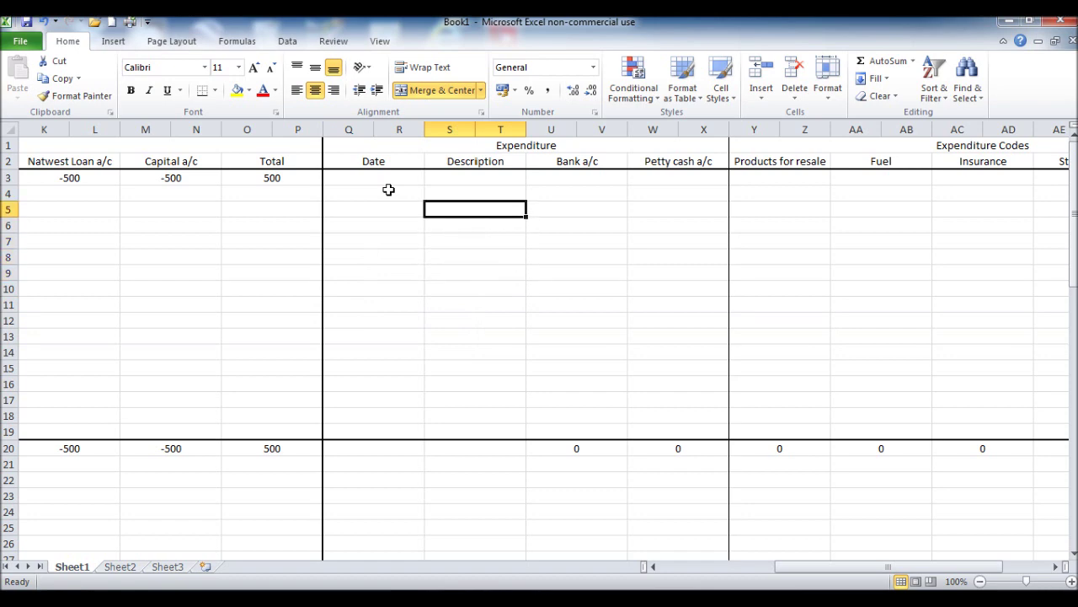
{"action": "key", "text": "Up"}
{"action": "key", "text": "Right"}
{"action": "key", "text": "Right"}
{"action": "key", "text": "Left"}
{"action": "key", "text": "Down"}
{"action": "key", "text": "Right"}
{"action": "key", "text": "Down"}
{"action": "key", "text": "Down"}
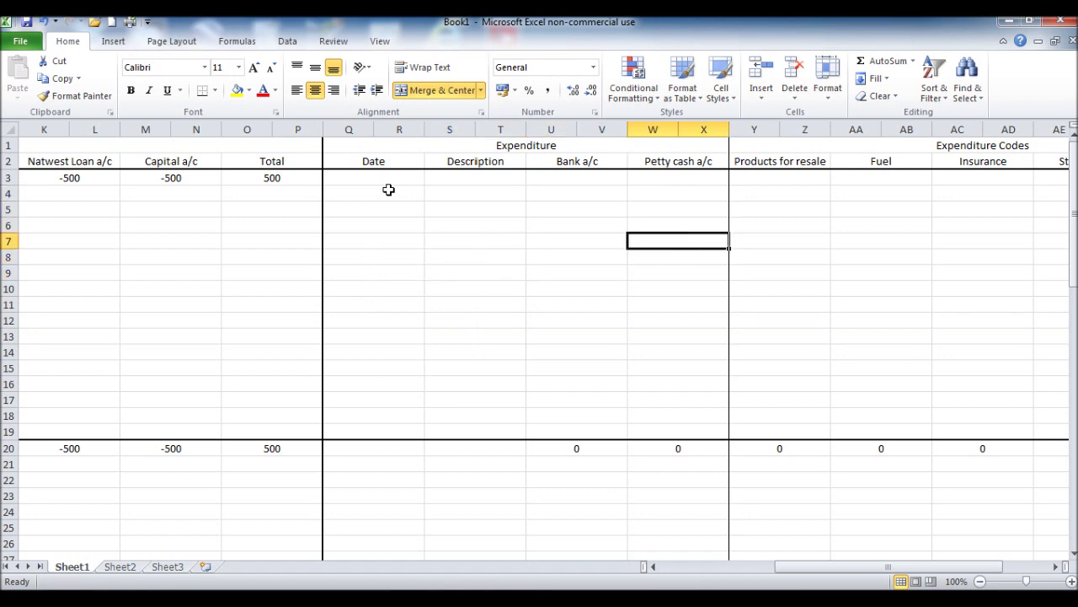
{"action": "key", "text": "Down"}
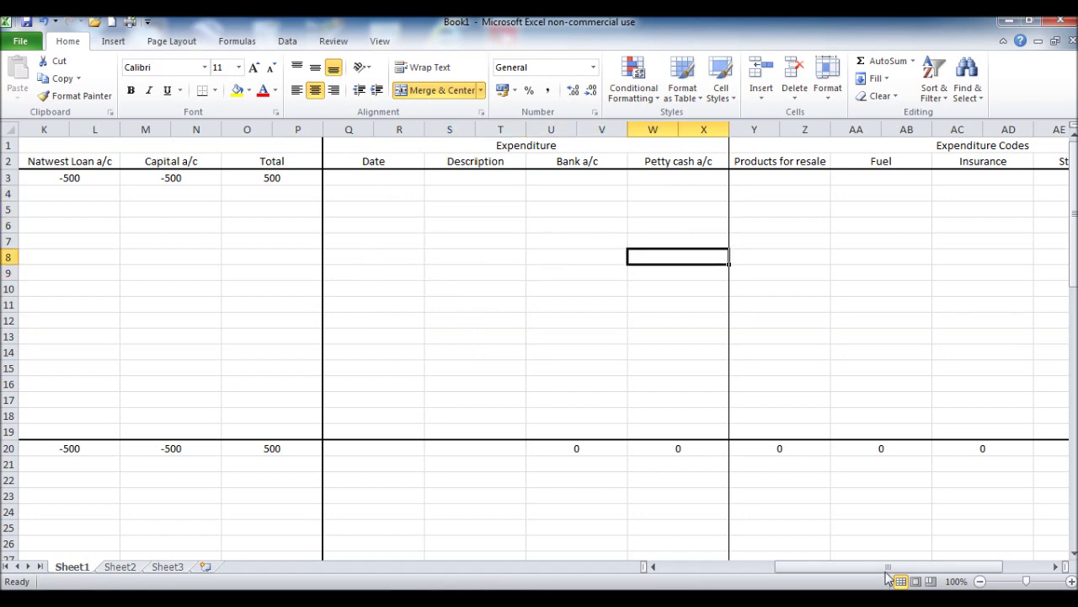
{"action": "left_click_drag", "start_coordinate": [887, 572], "coordinate": [941, 570]}
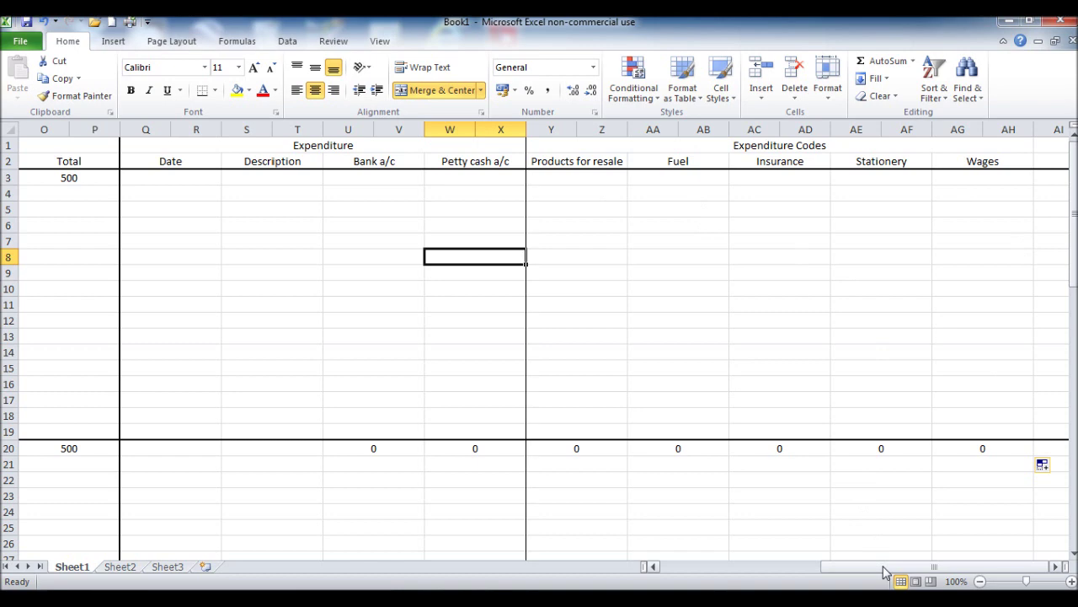
{"action": "left_click_drag", "start_coordinate": [885, 570], "coordinate": [676, 585]}
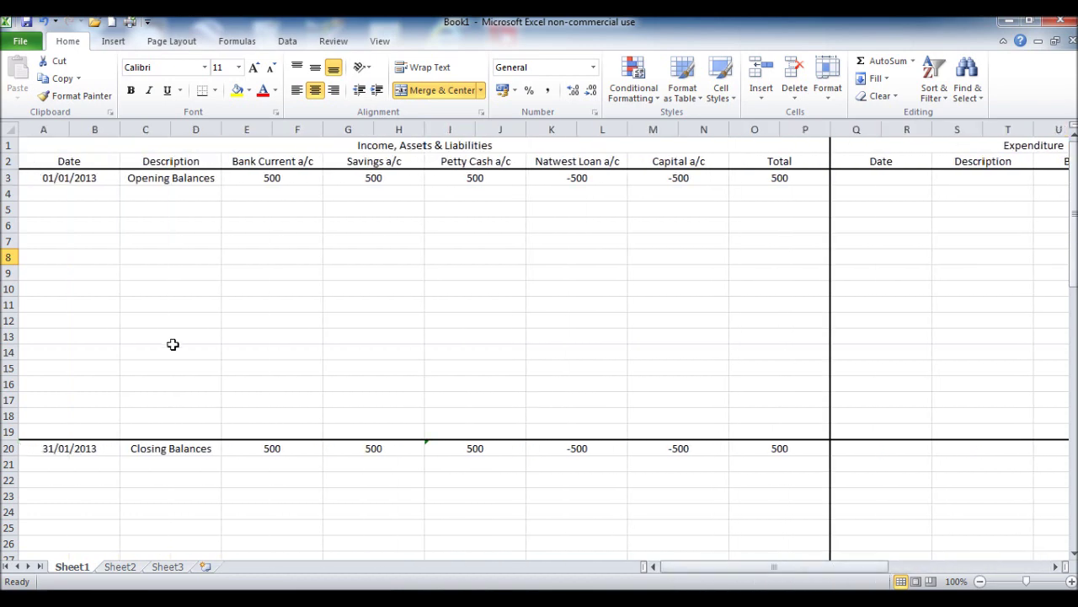
Enter a 05/01/2013 Sale of 300 under Bank Current a/c in row 5
{"action": "left_click", "coordinate": [77, 209]}
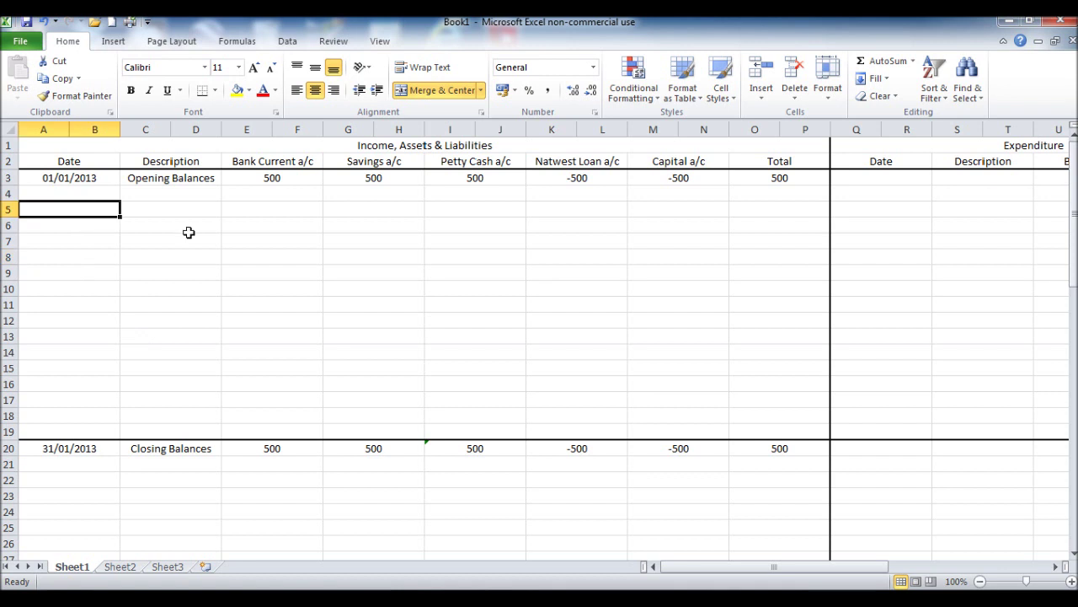
{"action": "type", "text": "05/"}
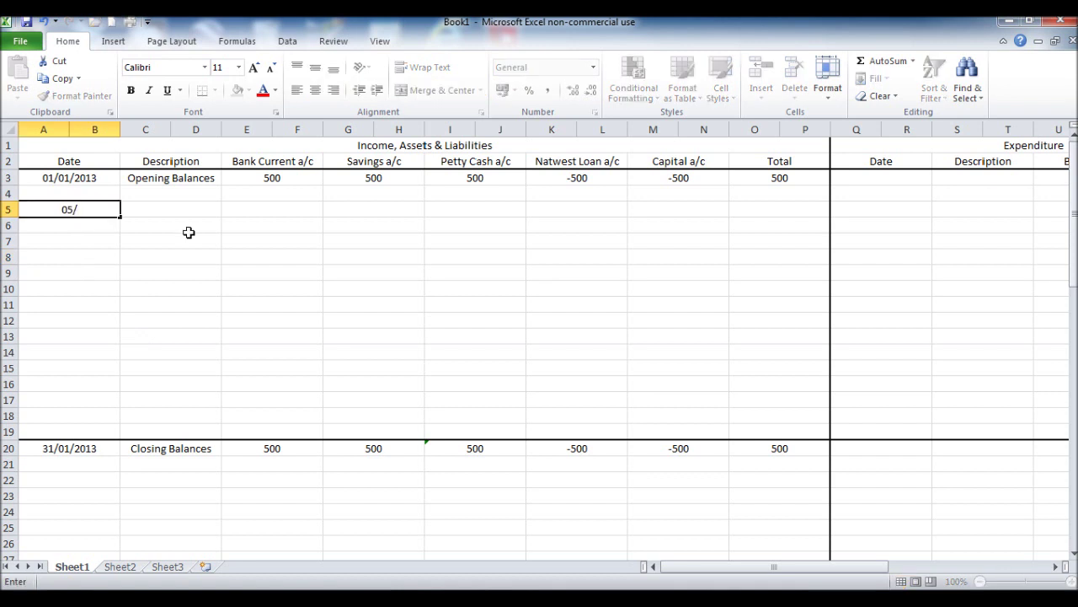
{"action": "type", "text": "01/2013"}
{"action": "key", "text": "Tab"}
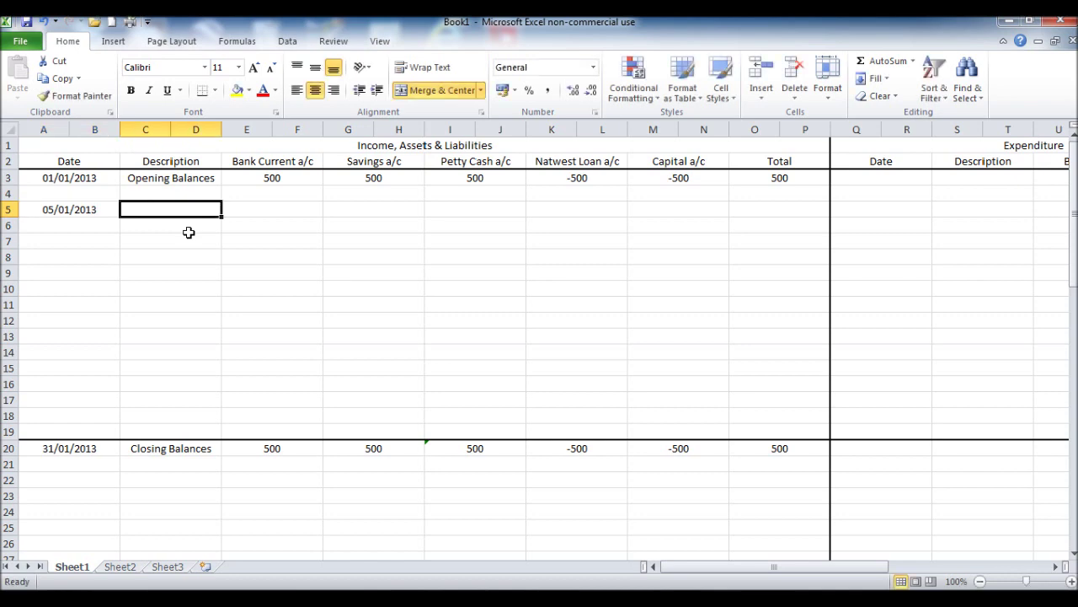
{"action": "type", "text": "Sale"}
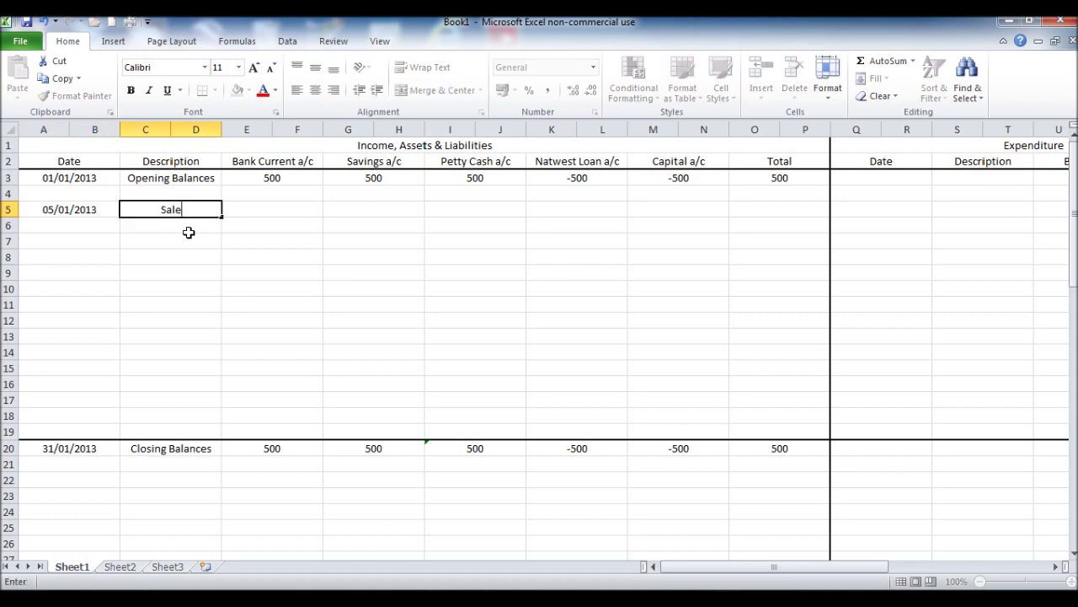
{"action": "key", "text": "Tab"}
{"action": "type", "text": "3"}
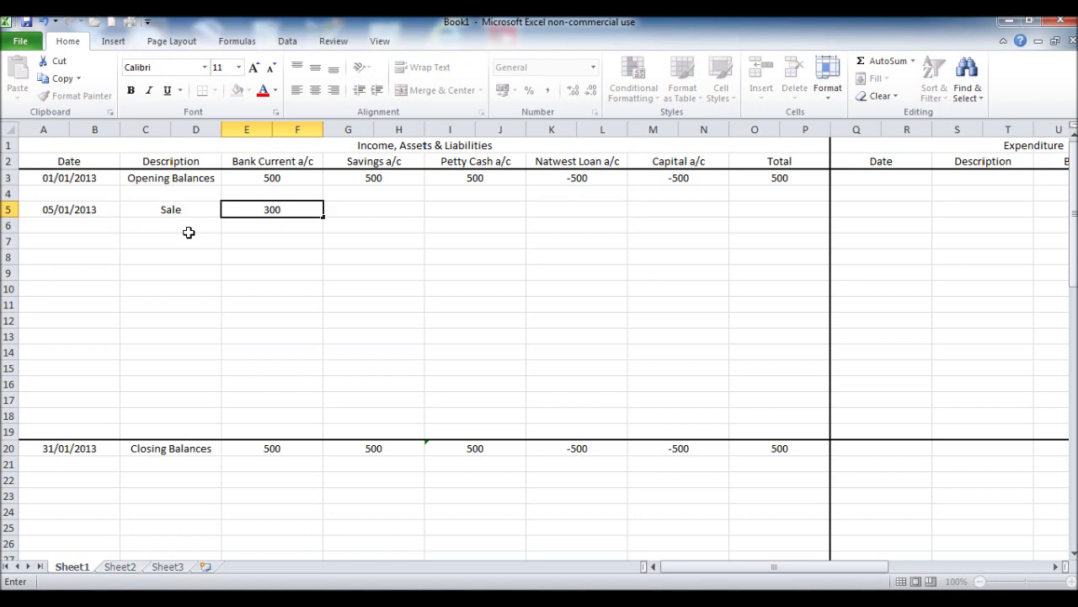
{"action": "key", "text": "Return"}
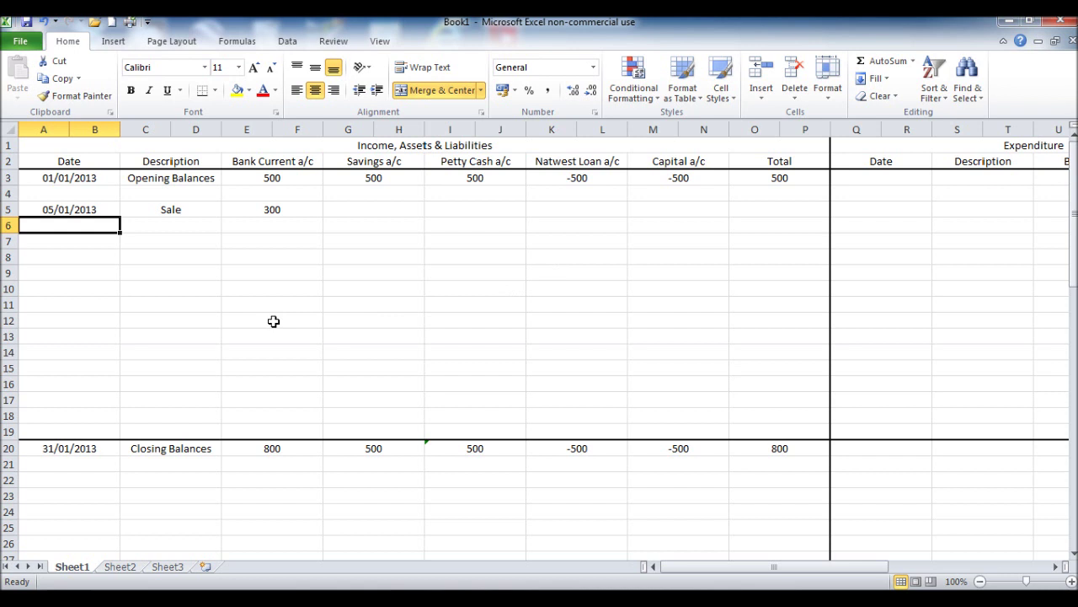
Enter a 06/01/2013 Sale of 500 under Bank Current a/c in row 6
{"action": "type", "text": "06"}
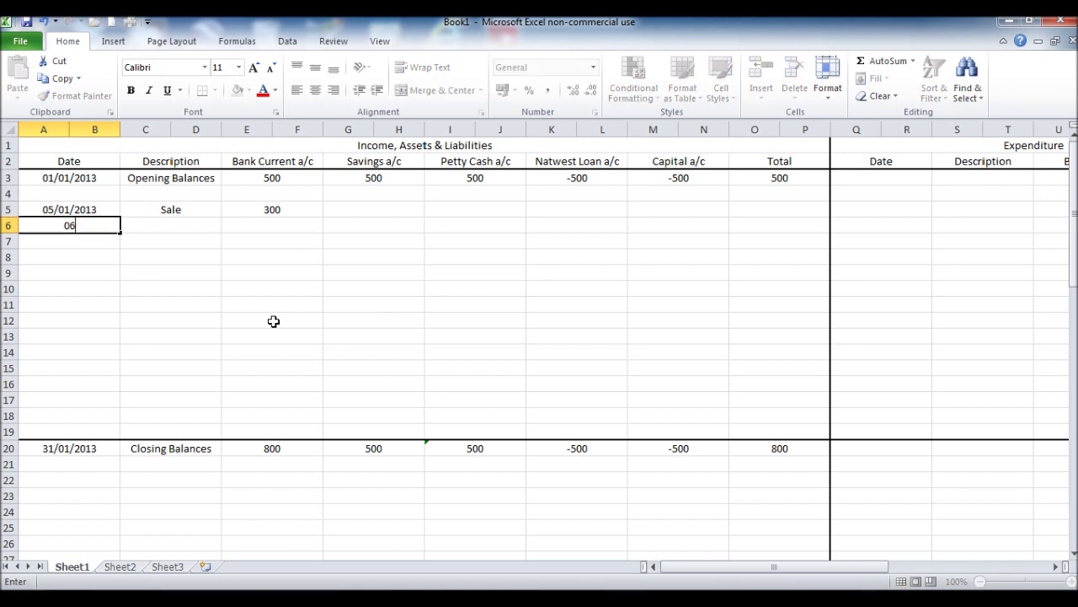
{"action": "type", "text": "/01/"}
{"action": "type", "text": "2013"}
{"action": "key", "text": "Tab"}
{"action": "type", "text": "Sal"}
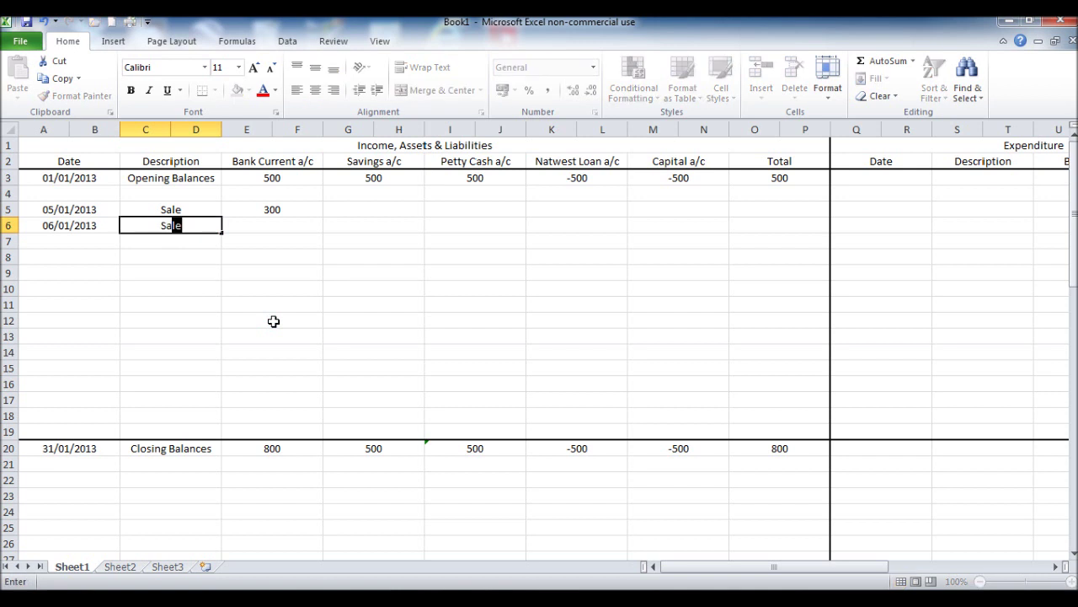
{"action": "type", "text": "e"}
{"action": "key", "text": "Tab"}
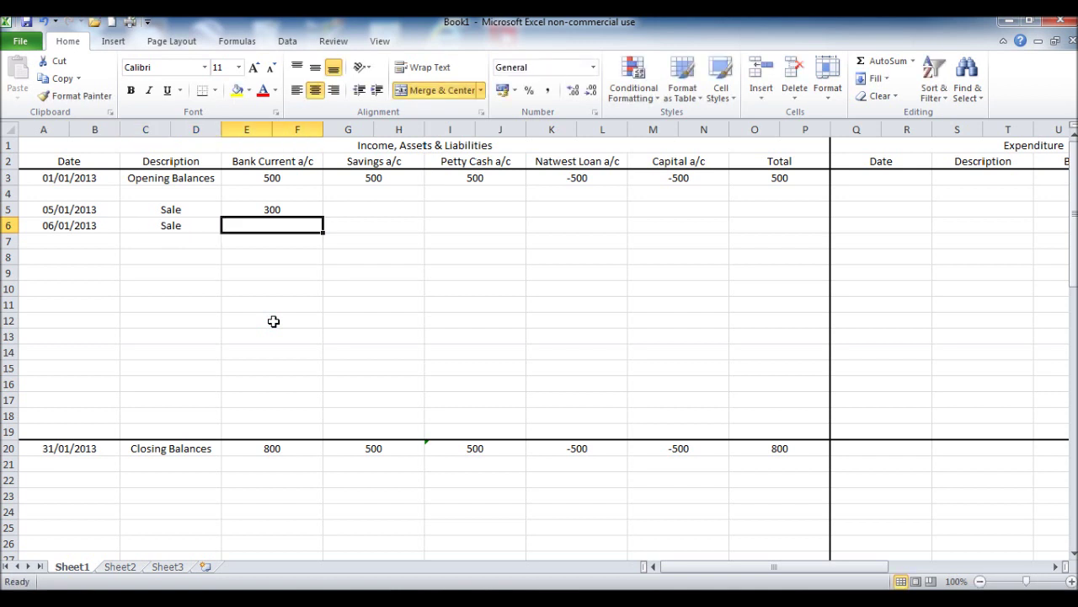
{"action": "type", "text": "500"}
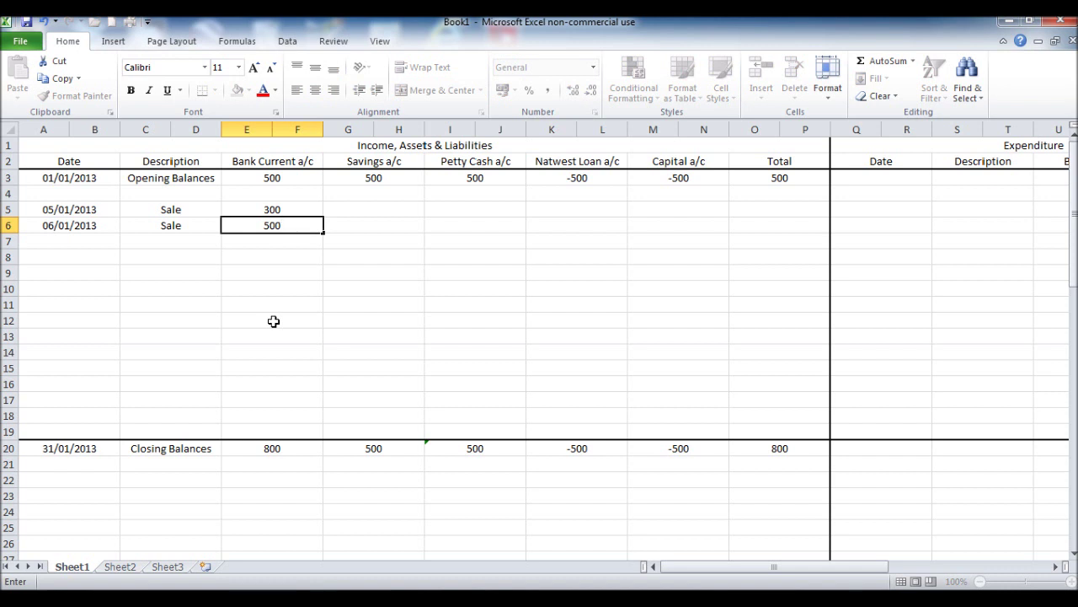
{"action": "key", "text": "Tab"}
{"action": "key", "text": "Tab"}
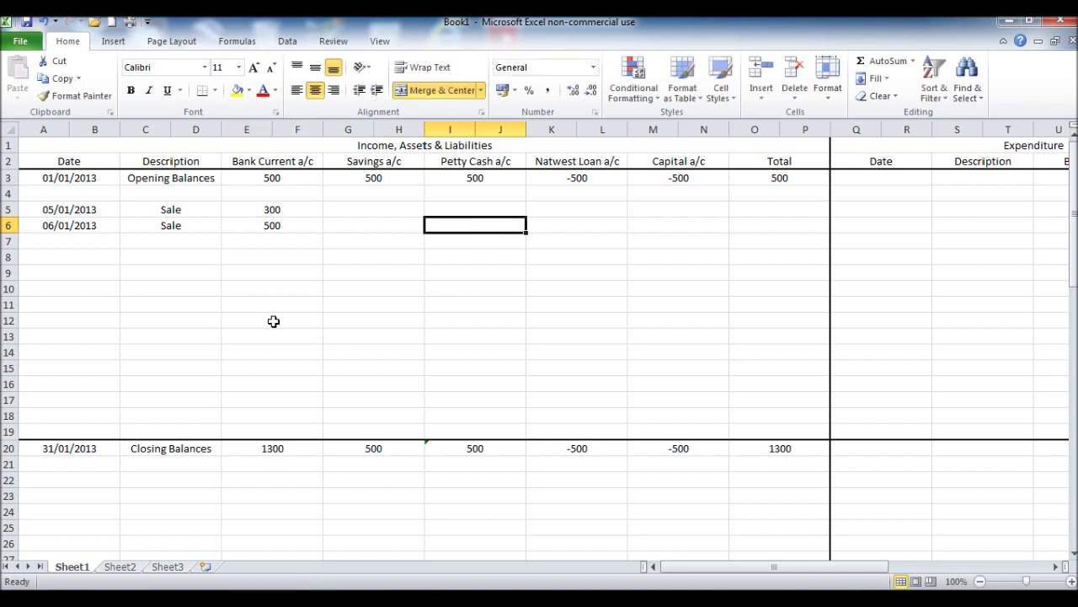
Enter a 10/01/2013 Sale of 50 under Petty Cash a/c, leaving a blank row after it
{"action": "left_click", "coordinate": [98, 244]}
{"action": "type", "text": "10/0"}
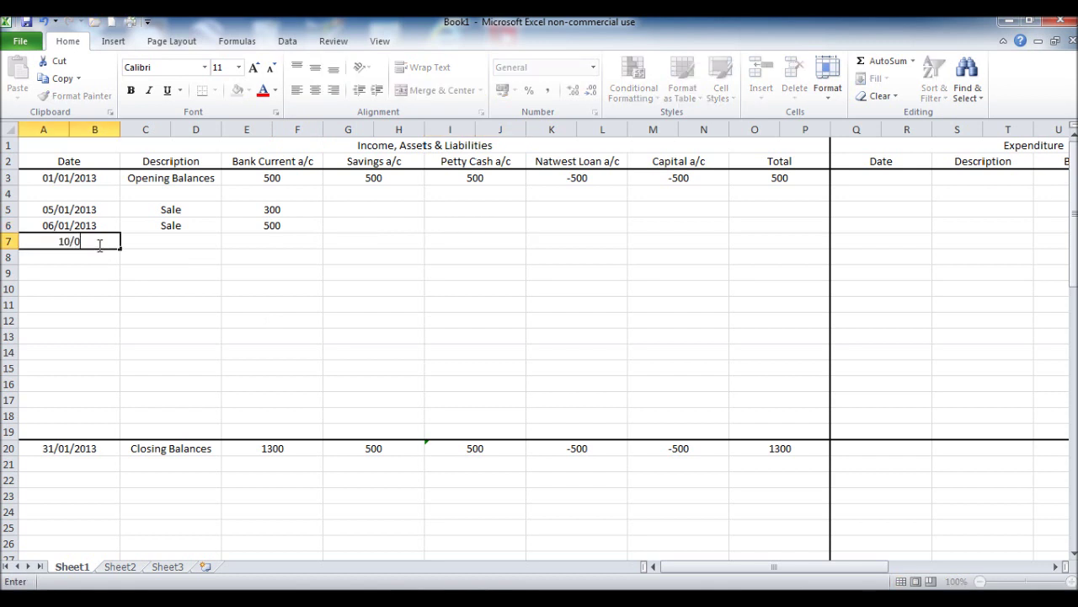
{"action": "type", "text": "1/2013"}
{"action": "key", "text": "Tab"}
{"action": "type", "text": "Sa"}
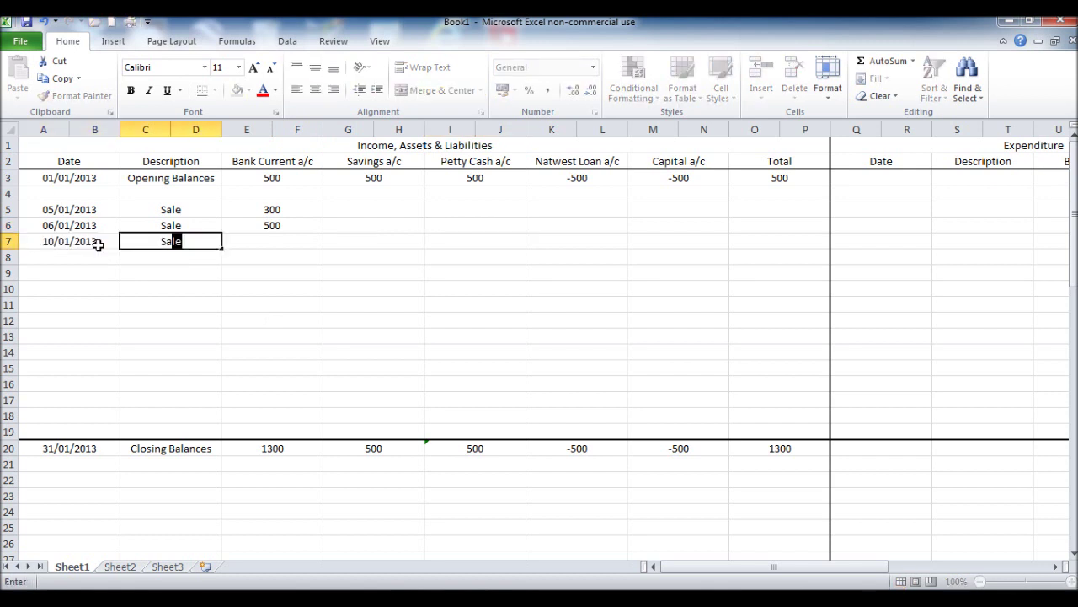
{"action": "type", "text": "le"}
{"action": "key", "text": "Tab"}
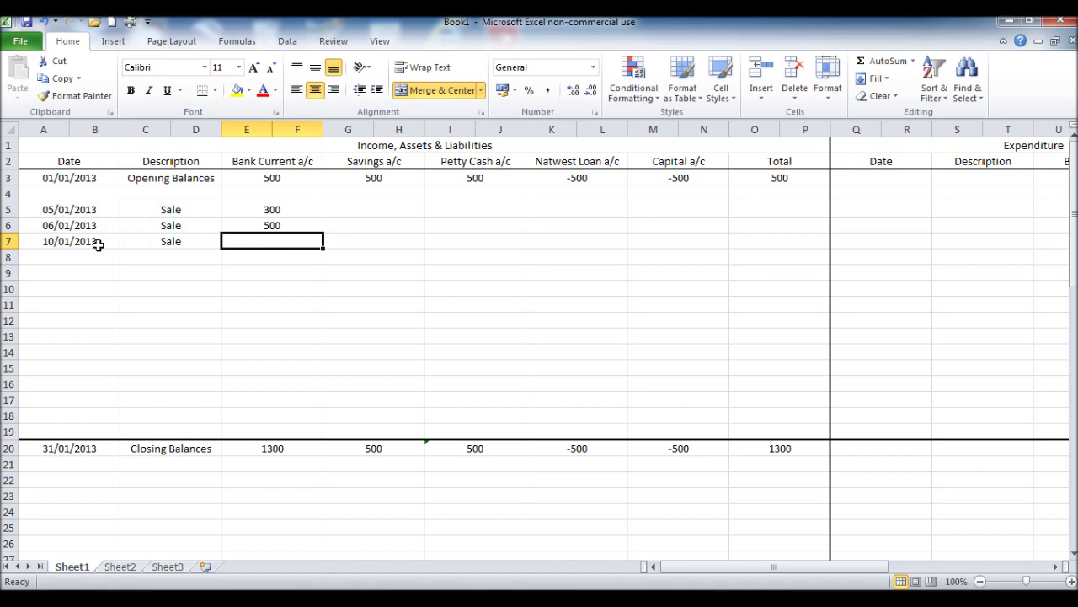
{"action": "type", "text": "50"}
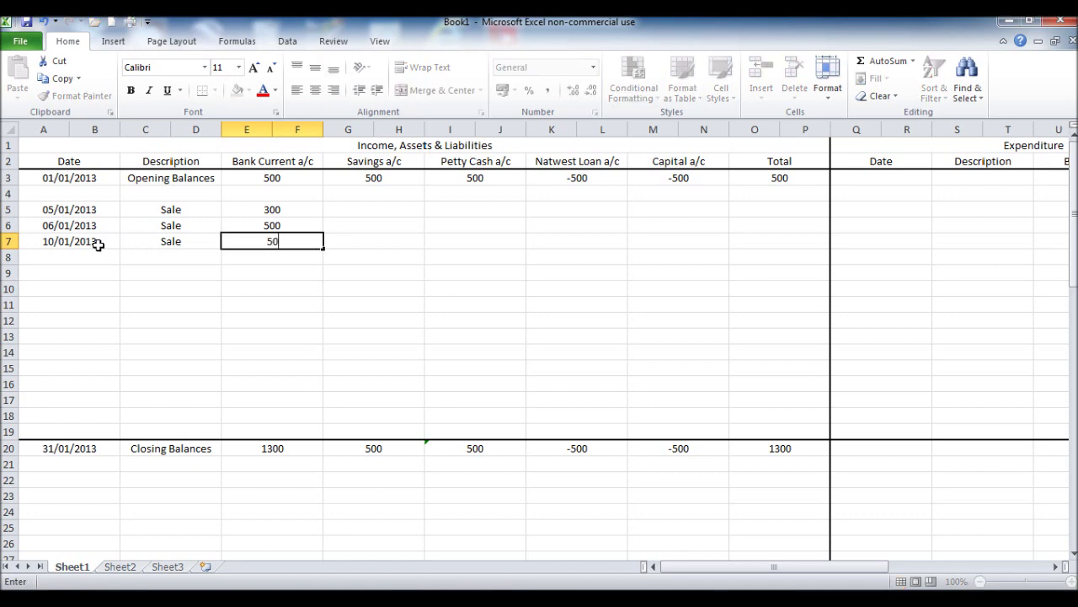
{"action": "key", "text": "Tab"}
{"action": "key", "text": "Tab"}
{"action": "type", "text": "50"}
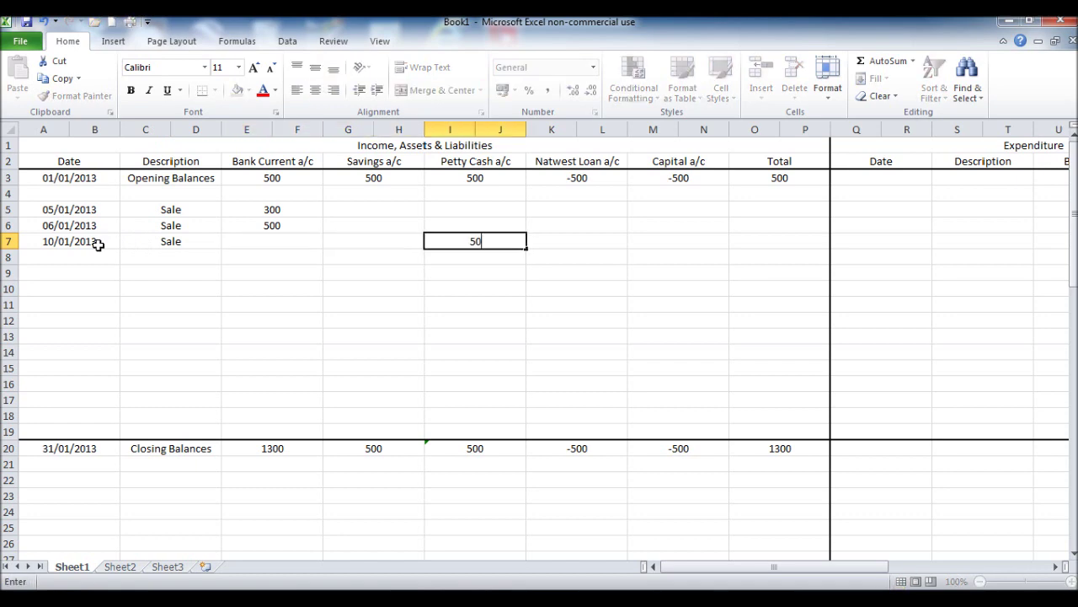
{"action": "key", "text": "Return"}
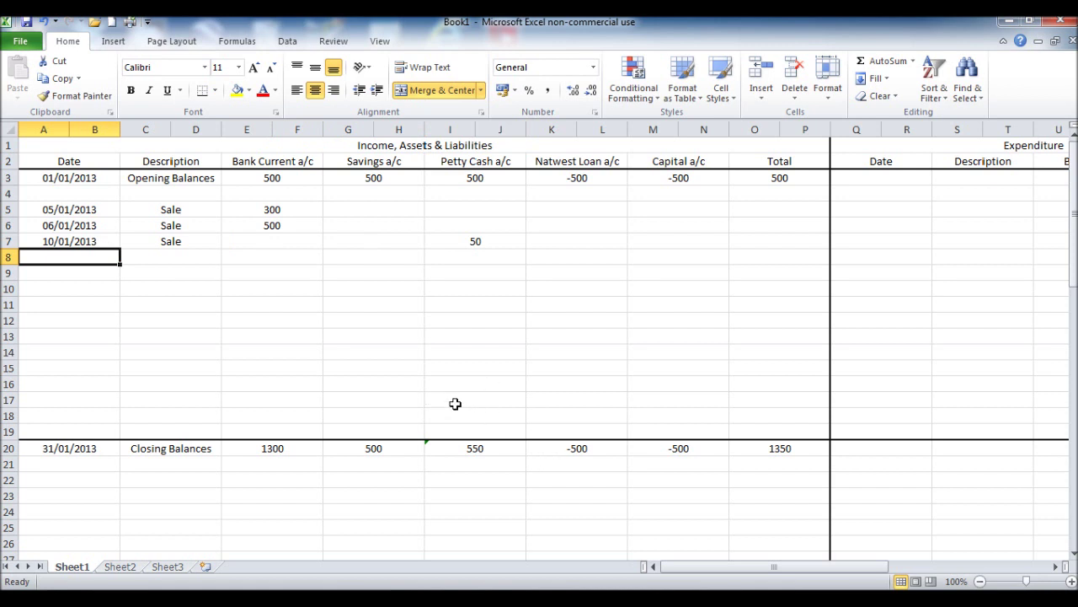
{"action": "key", "text": "Down"}
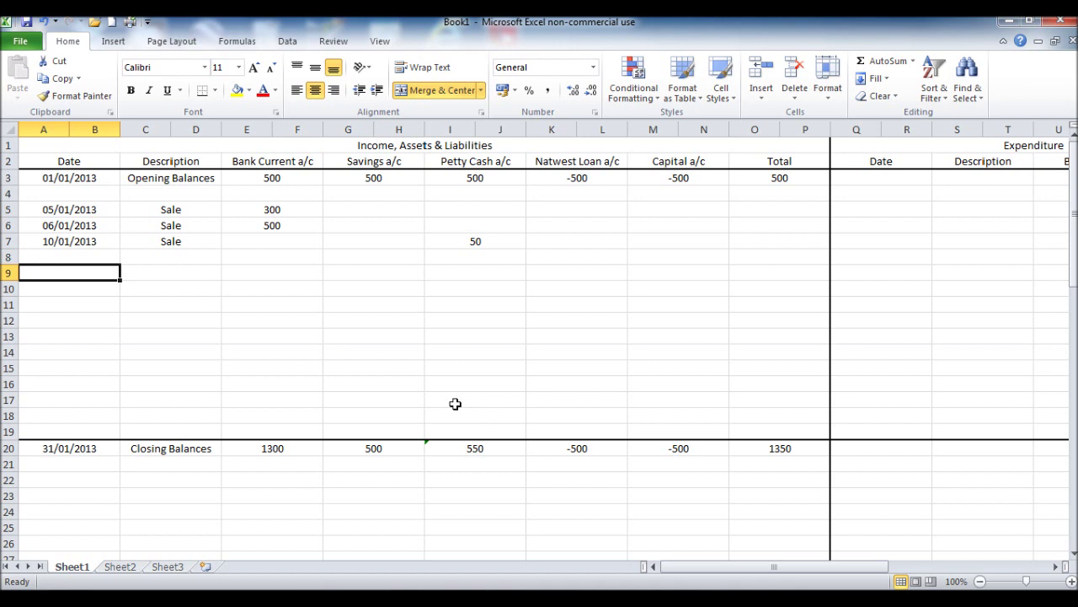
Enter a 18/01/2013 Transfer row with -200 under Bank Current and 200 under Savings
{"action": "type", "text": "18"}
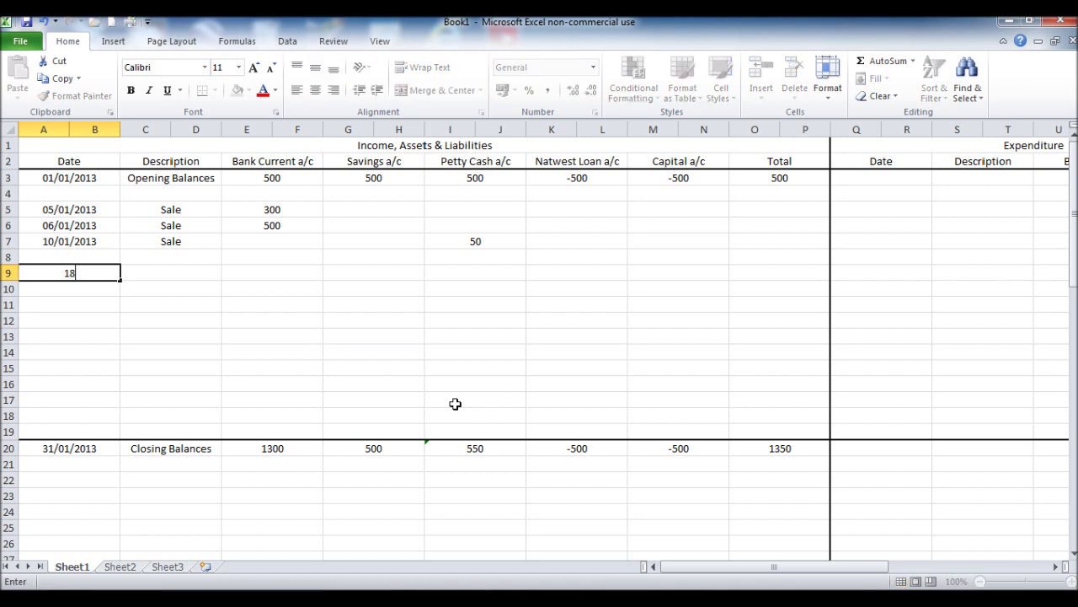
{"action": "type", "text": "/01/201"}
{"action": "type", "text": "3"}
{"action": "key", "text": "Tab"}
{"action": "type", "text": "Sa"}
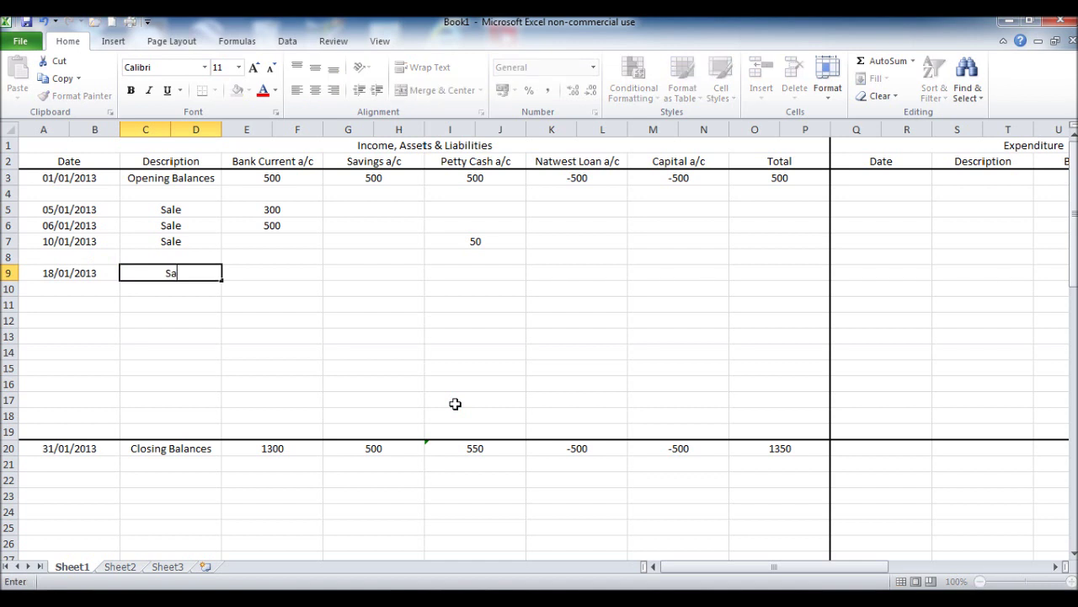
{"action": "type", "text": "vings"}
{"action": "key", "text": "BackSpace"}
{"action": "key", "text": "BackSpace"}
{"action": "key", "text": "BackSpace"}
{"action": "key", "text": "BackSpace"}
{"action": "key", "text": "BackSpace"}
{"action": "key", "text": "BackSpace"}
{"action": "type", "text": "nsfer"}
{"action": "key", "text": "Tab"}
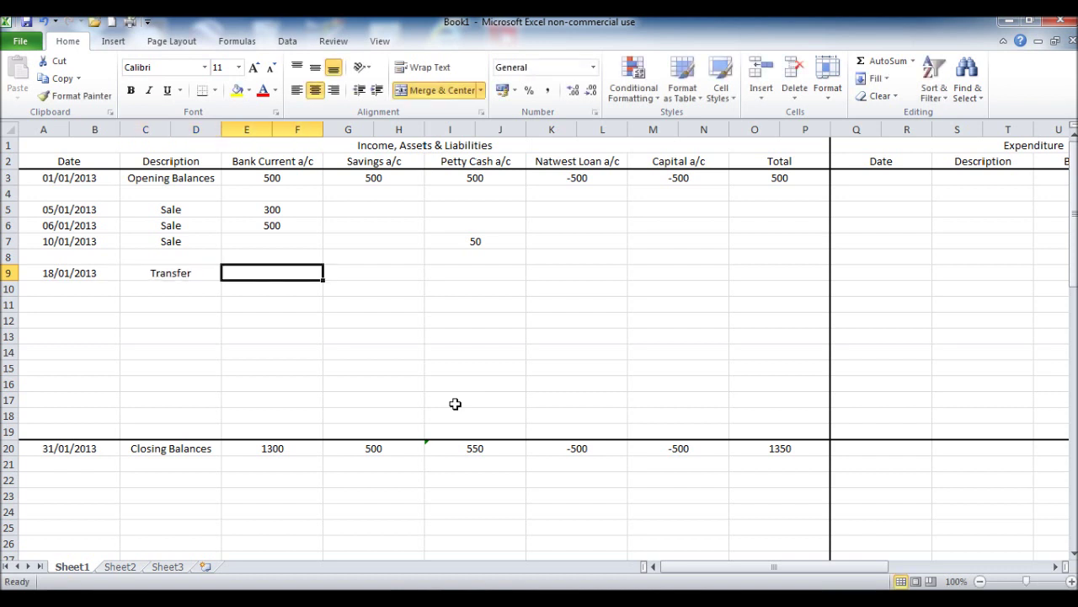
{"action": "type", "text": "-2"}
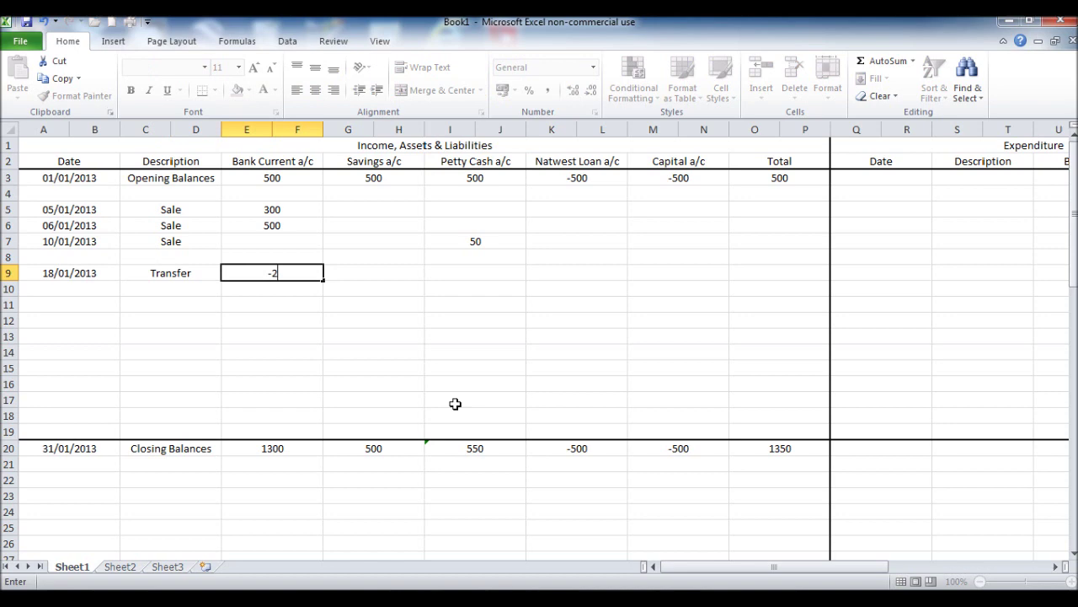
{"action": "type", "text": "00"}
{"action": "key", "text": "Tab"}
{"action": "type", "text": "200"}
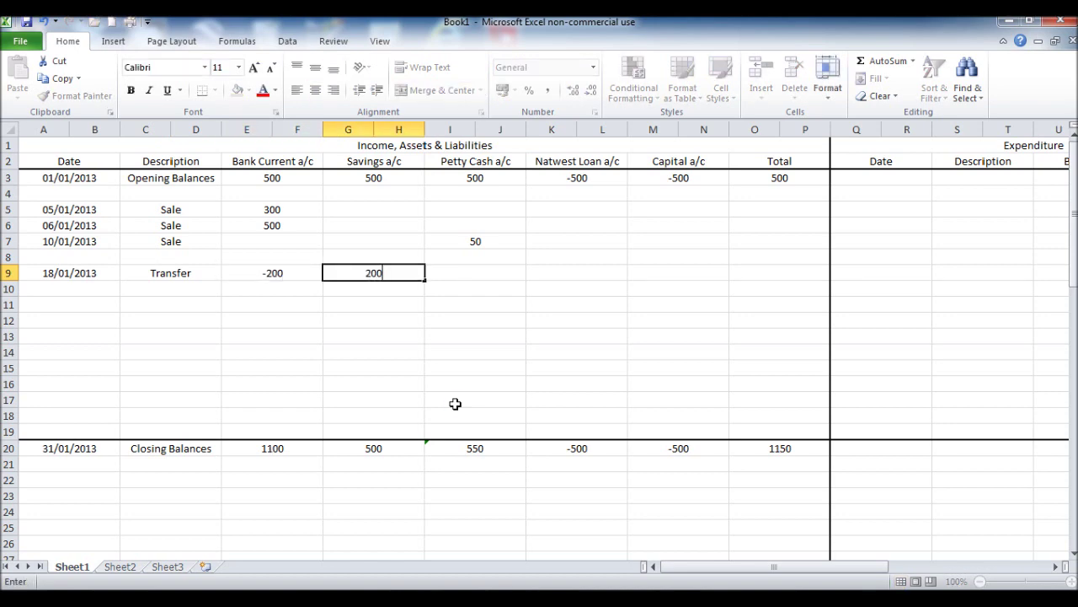
{"action": "key", "text": "Return"}
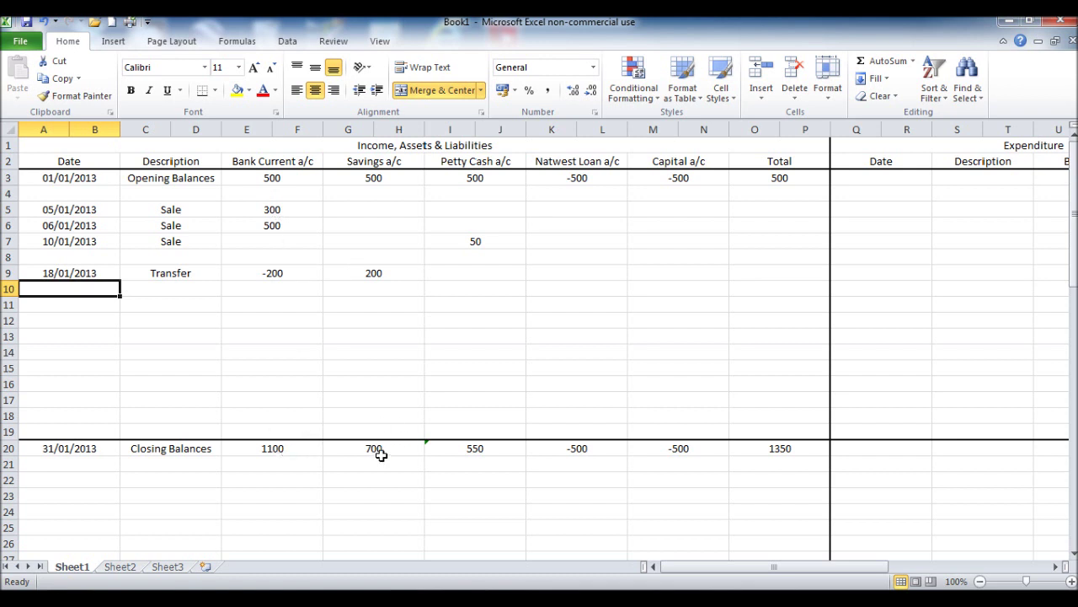
{"action": "key", "text": "Down"}
{"action": "key", "text": "Down"}
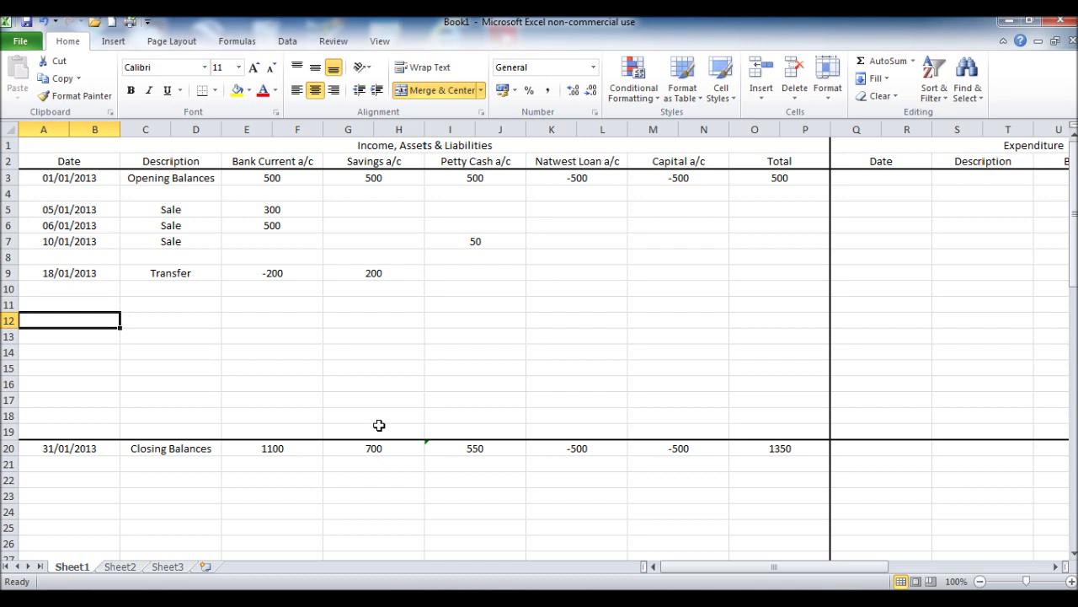
Enter a 25/01/2013 Loan payment with -500 under Bank Current and 500 under Natwest Loan
{"action": "key", "text": "Up"}
{"action": "type", "text": "25/"}
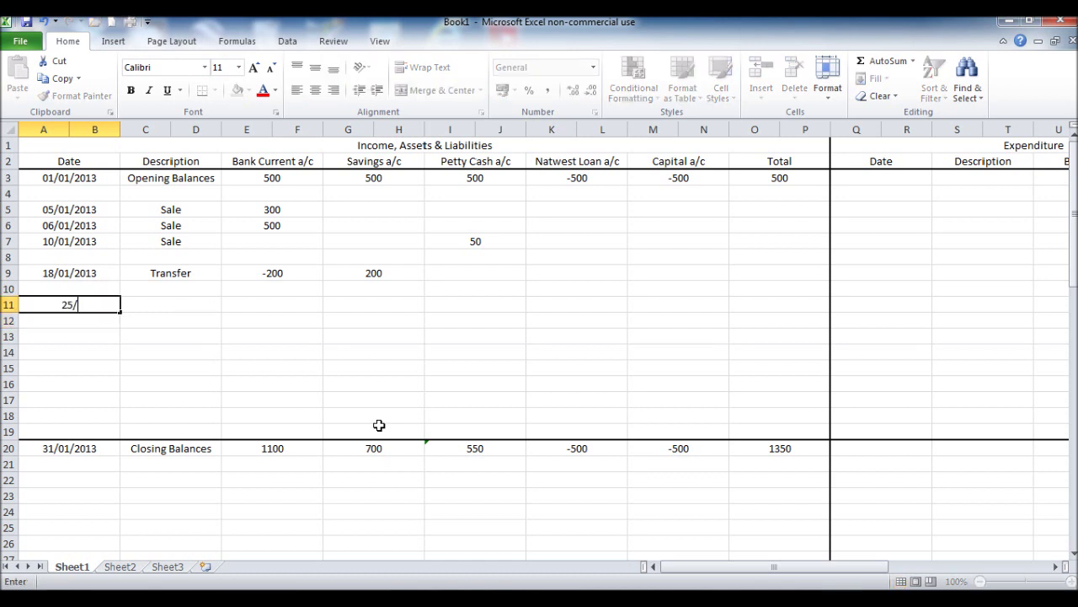
{"action": "type", "text": "01/20"}
{"action": "type", "text": "13"}
{"action": "key", "text": "Tab"}
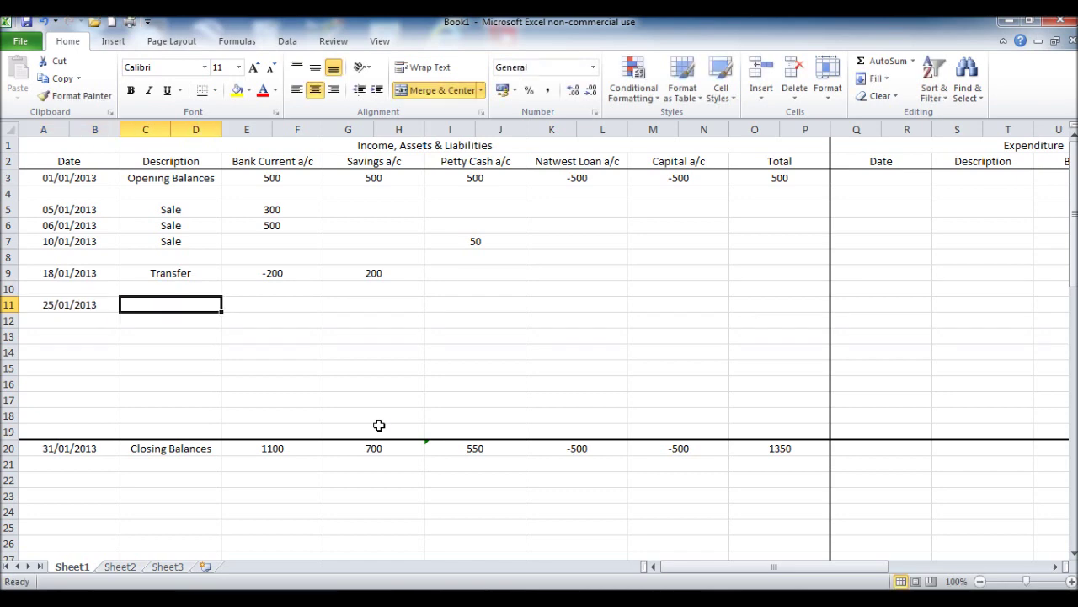
{"action": "type", "text": "Loan pa"}
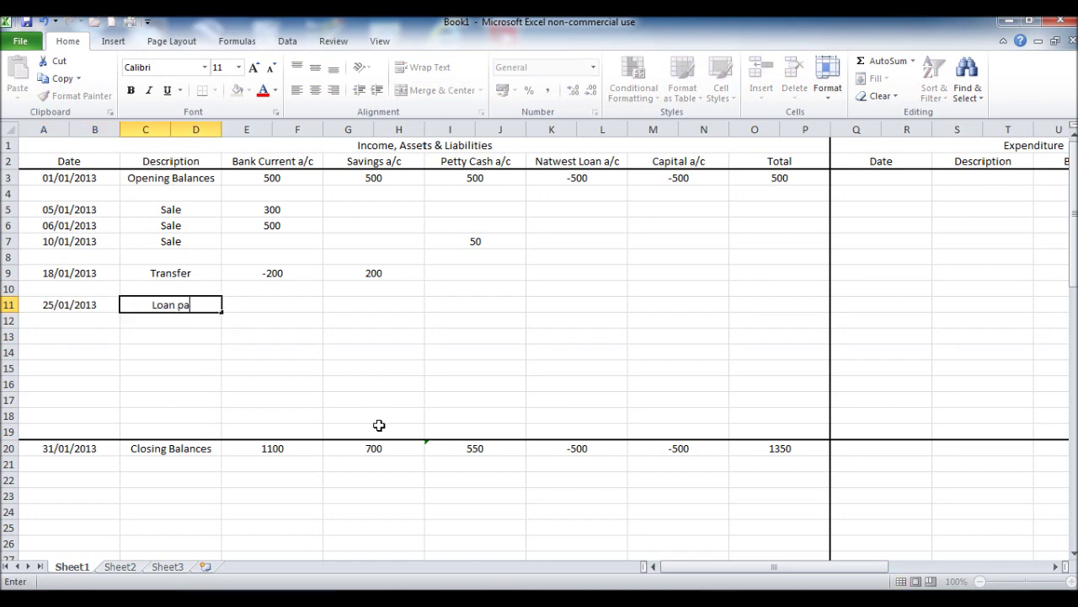
{"action": "type", "text": "yment"}
{"action": "key", "text": "Tab"}
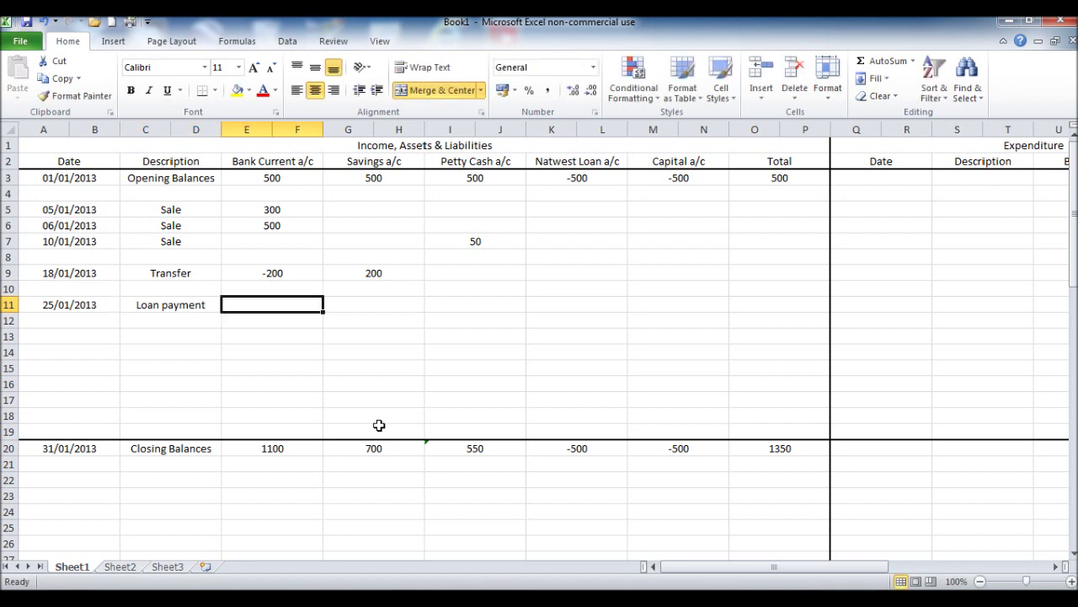
{"action": "type", "text": "-500"}
{"action": "key", "text": "Tab"}
{"action": "key", "text": "Tab"}
{"action": "key", "text": "Tab"}
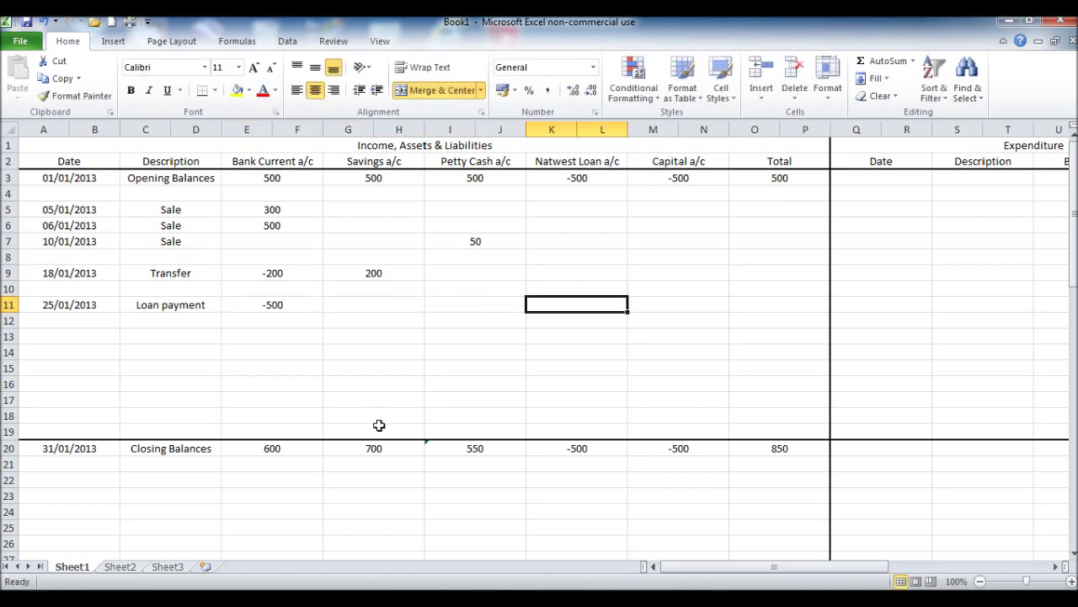
{"action": "type", "text": "500"}
{"action": "key", "text": "Return"}
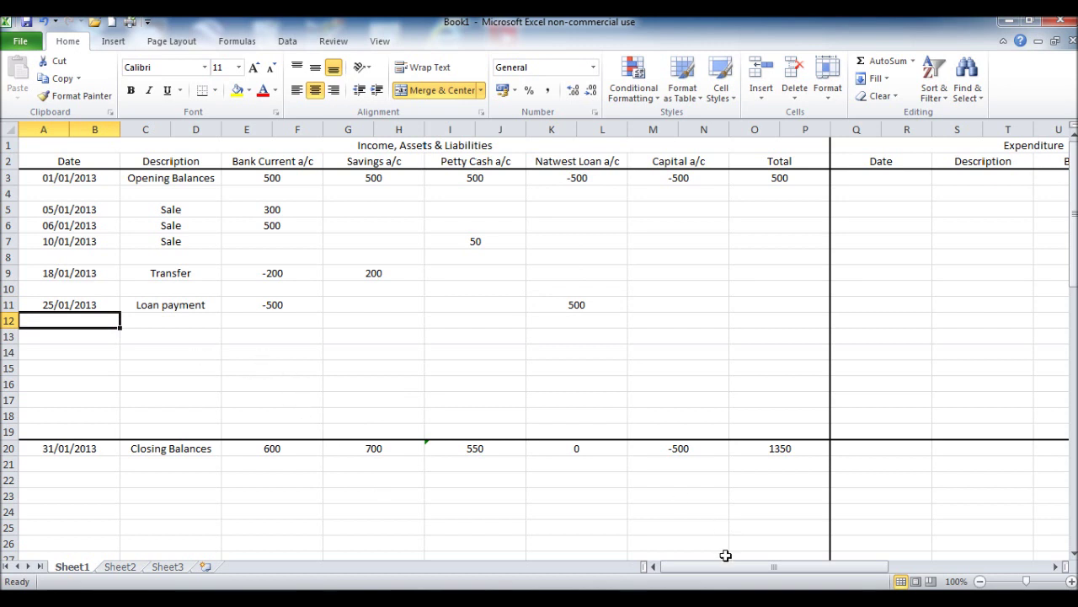
{"action": "left_click_drag", "start_coordinate": [734, 567], "coordinate": [800, 571]}
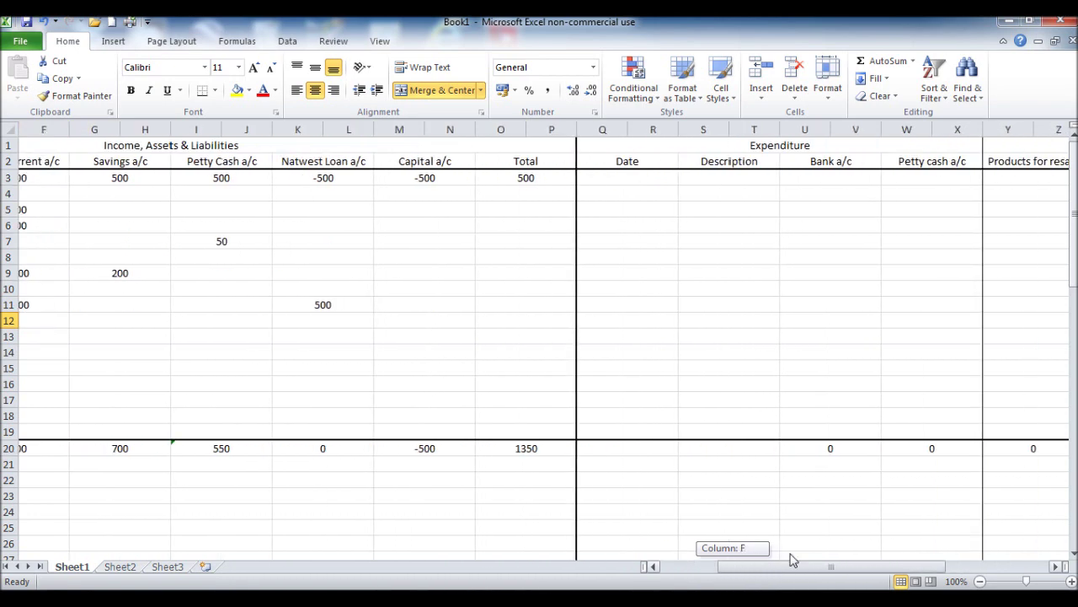
Enter a 05/01/2013 'Fuel for van' expense of 60 under Bank a/c
{"action": "left_click", "coordinate": [628, 209]}
{"action": "type", "text": "05/"}
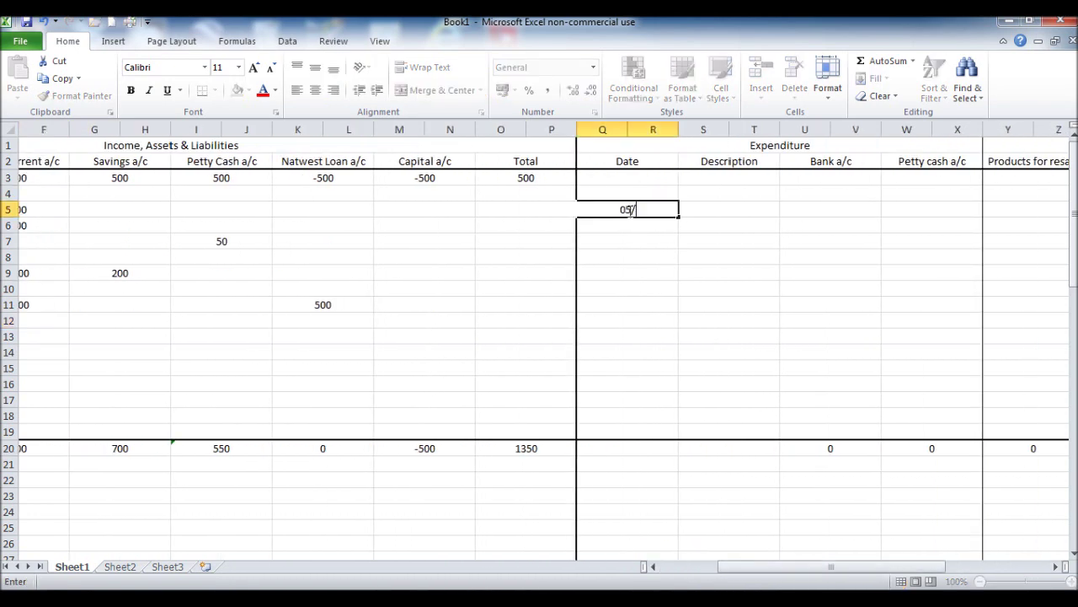
{"action": "type", "text": "01/2013"}
{"action": "key", "text": "Tab"}
{"action": "type", "text": "Fuel"}
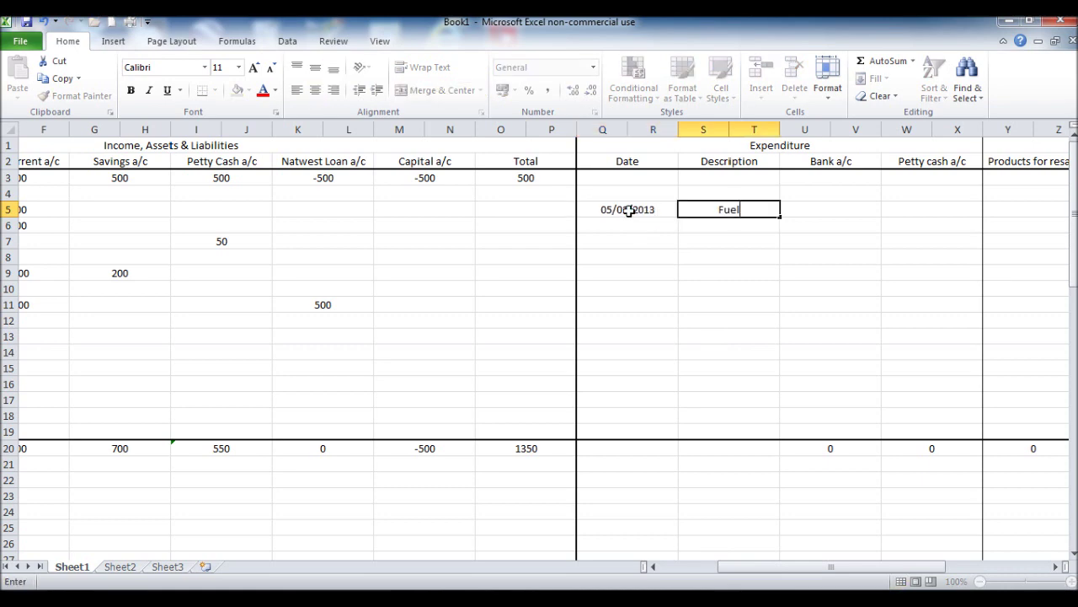
{"action": "type", "text": " for van"}
{"action": "key", "text": "Tab"}
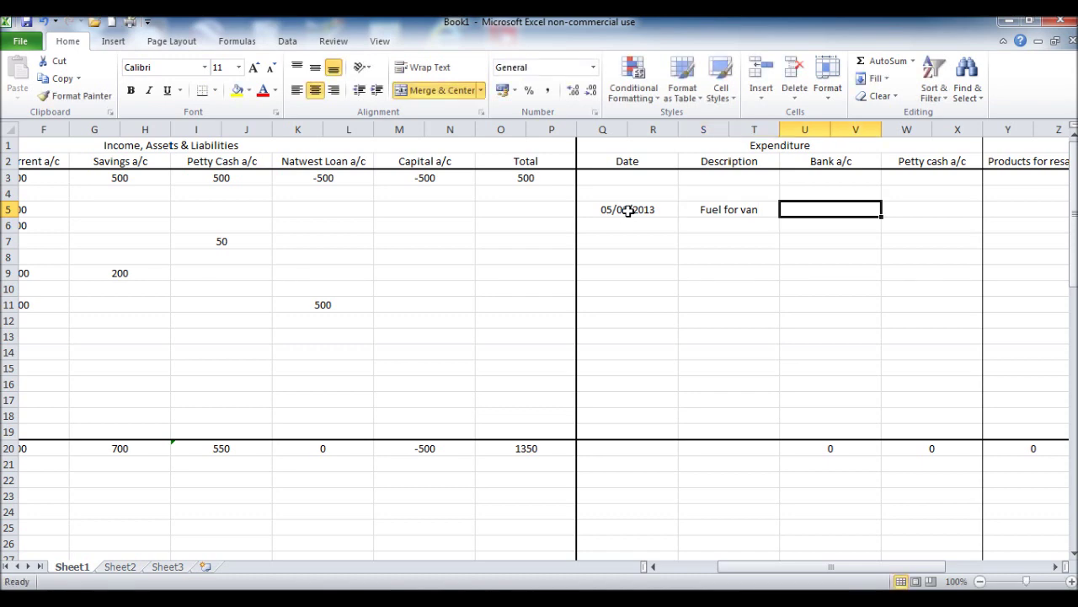
{"action": "type", "text": "60"}
{"action": "key", "text": "Return"}
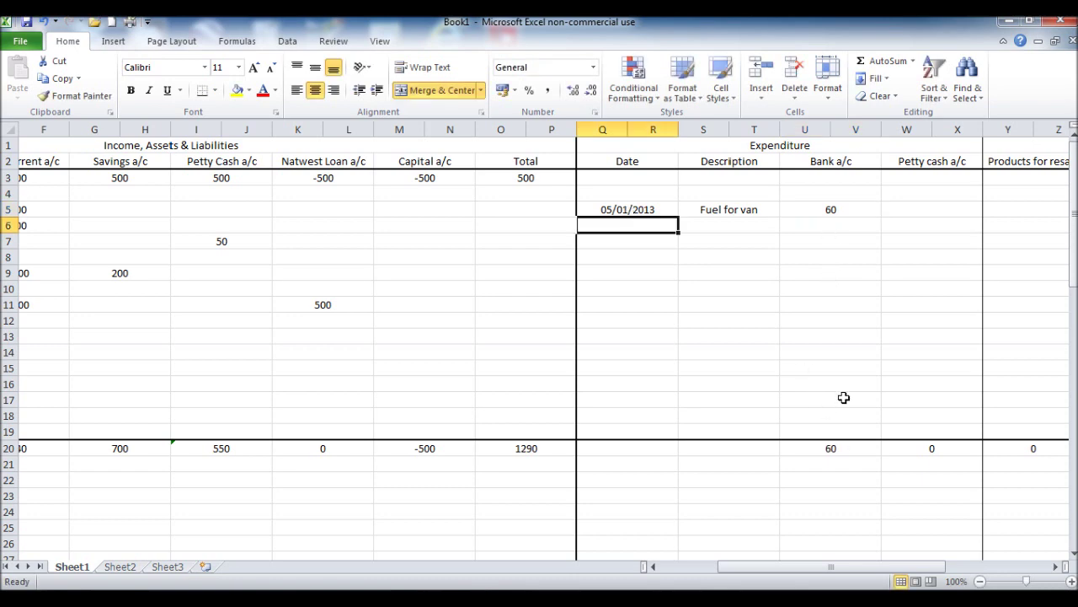
Code the 60 fuel expense under the Fuel column
{"action": "left_click", "coordinate": [824, 213]}
{"action": "key", "text": "Tab"}
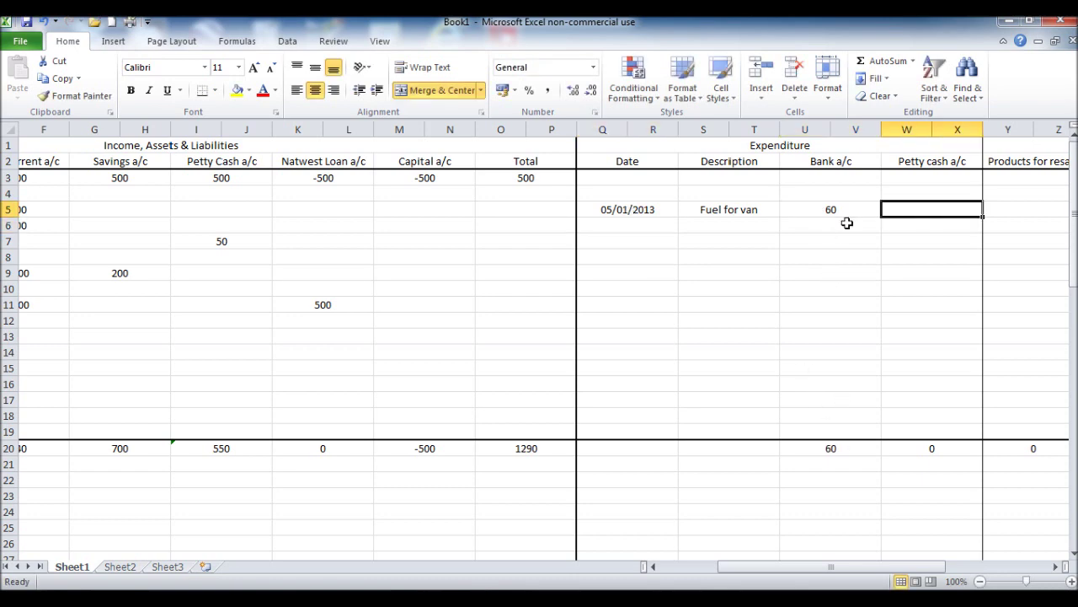
{"action": "key", "text": "Tab"}
{"action": "key", "text": "Tab"}
{"action": "key", "text": "Tab"}
{"action": "key", "text": "Tab"}
{"action": "key", "text": "shift+Tab"}
{"action": "key", "text": "shift+Tab"}
{"action": "key", "text": "shift+Tab"}
{"action": "key", "text": "shift+Tab"}
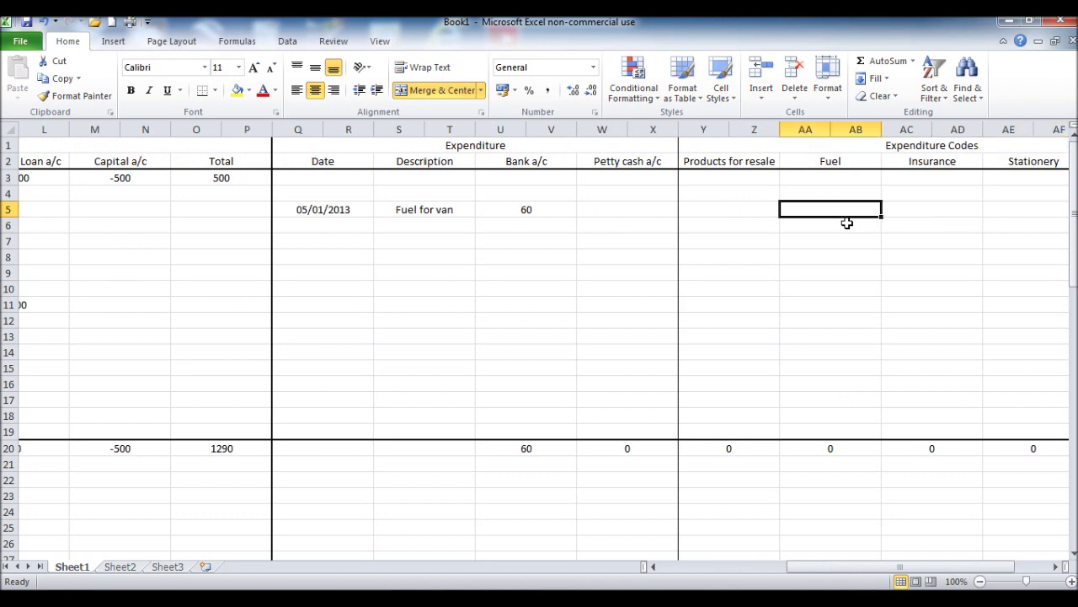
{"action": "type", "text": "60"}
{"action": "key", "text": "Return"}
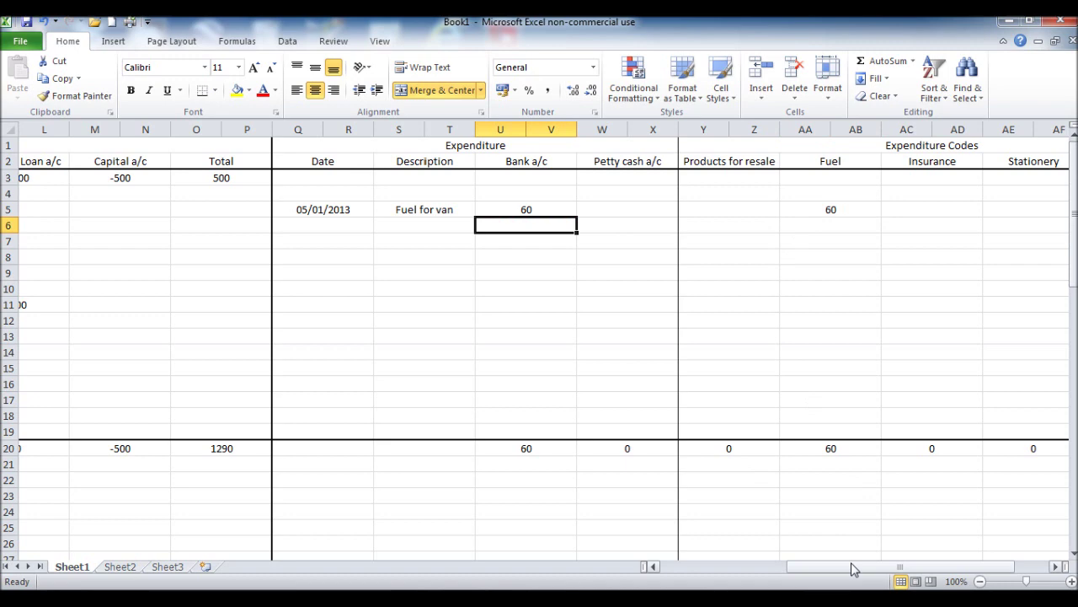
{"action": "left_click_drag", "start_coordinate": [855, 566], "coordinate": [706, 564]}
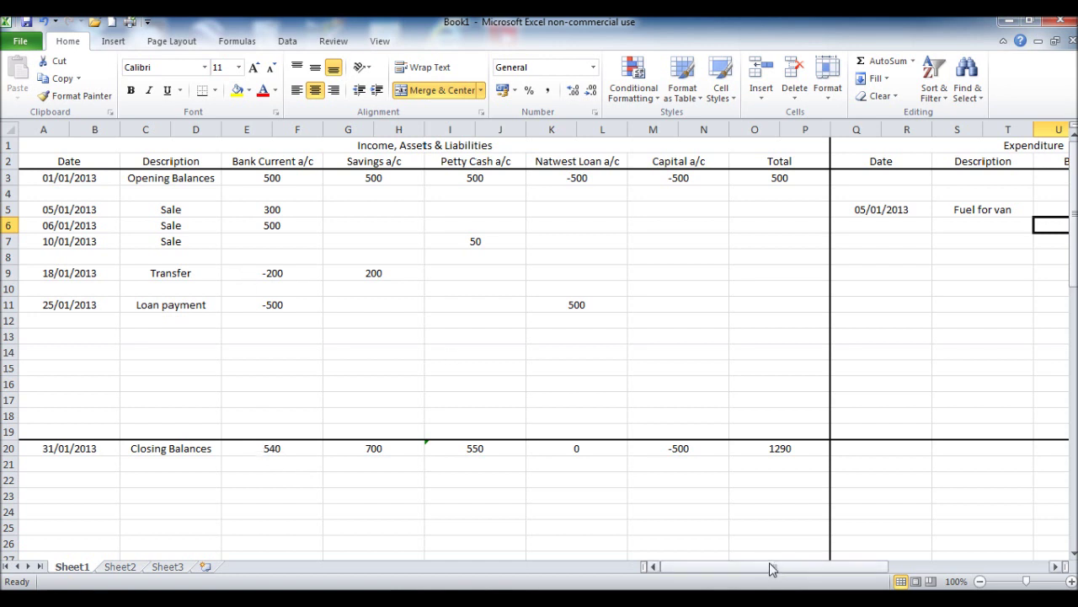
{"action": "left_click_drag", "start_coordinate": [770, 567], "coordinate": [838, 573]}
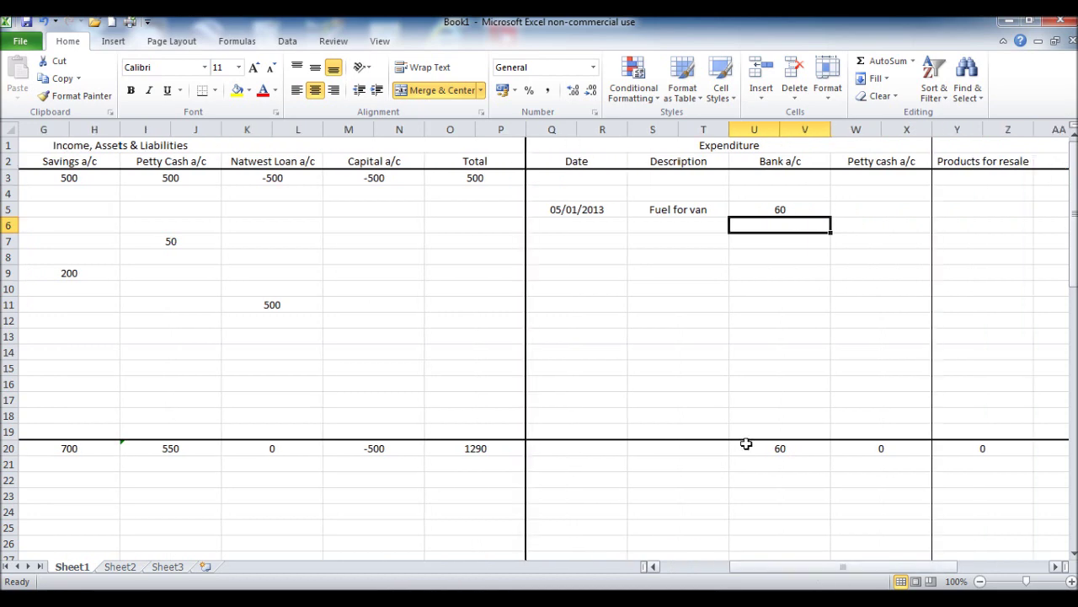
Enter a 07/01/2013 Stock expense: 500 under Petty cash a/c and 500 under Products for resale
{"action": "left_click", "coordinate": [581, 240]}
{"action": "type", "text": "07/"}
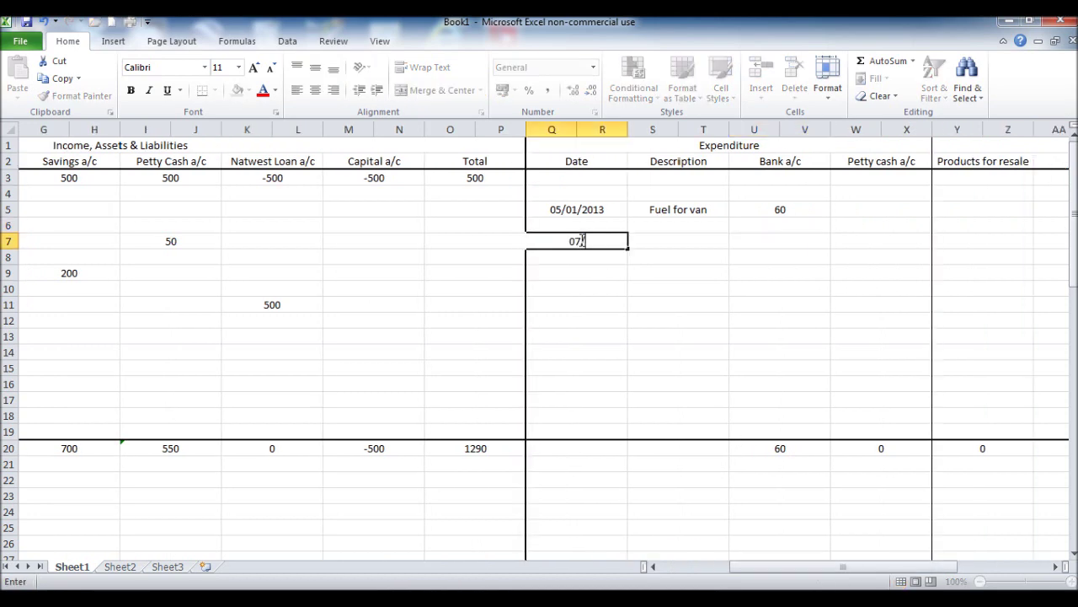
{"action": "type", "text": "01/2013"}
{"action": "key", "text": "Tab"}
{"action": "type", "text": "Stock"}
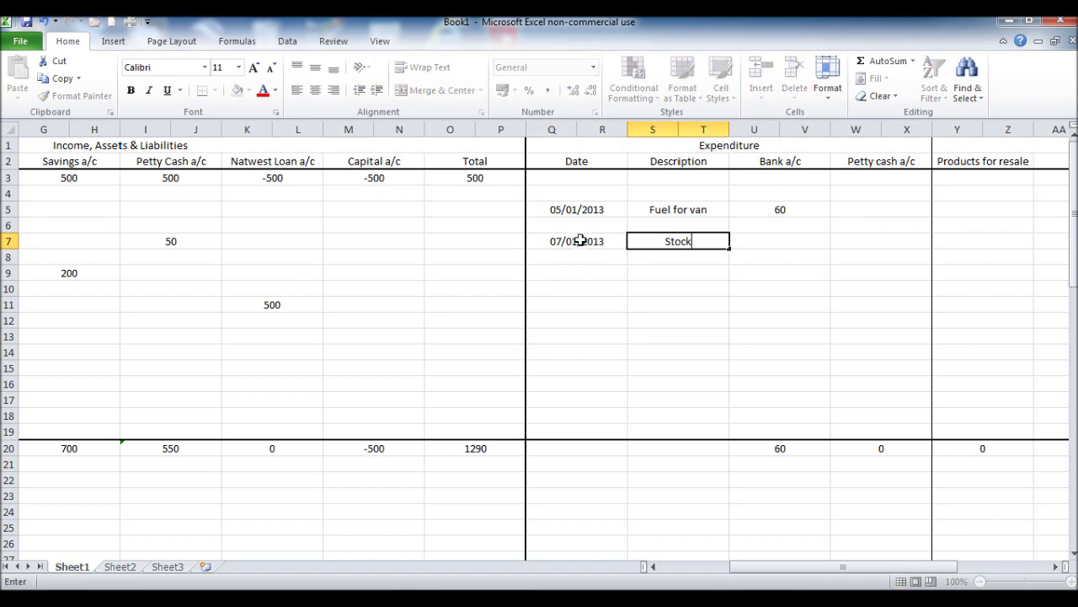
{"action": "key", "text": "Tab"}
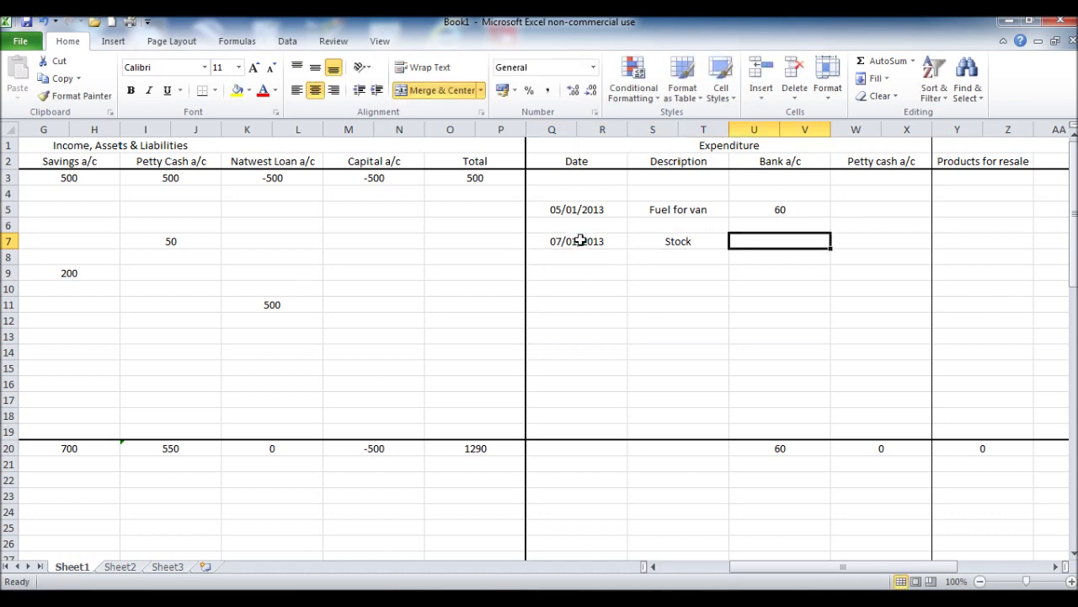
{"action": "key", "text": "Tab"}
{"action": "type", "text": "500"}
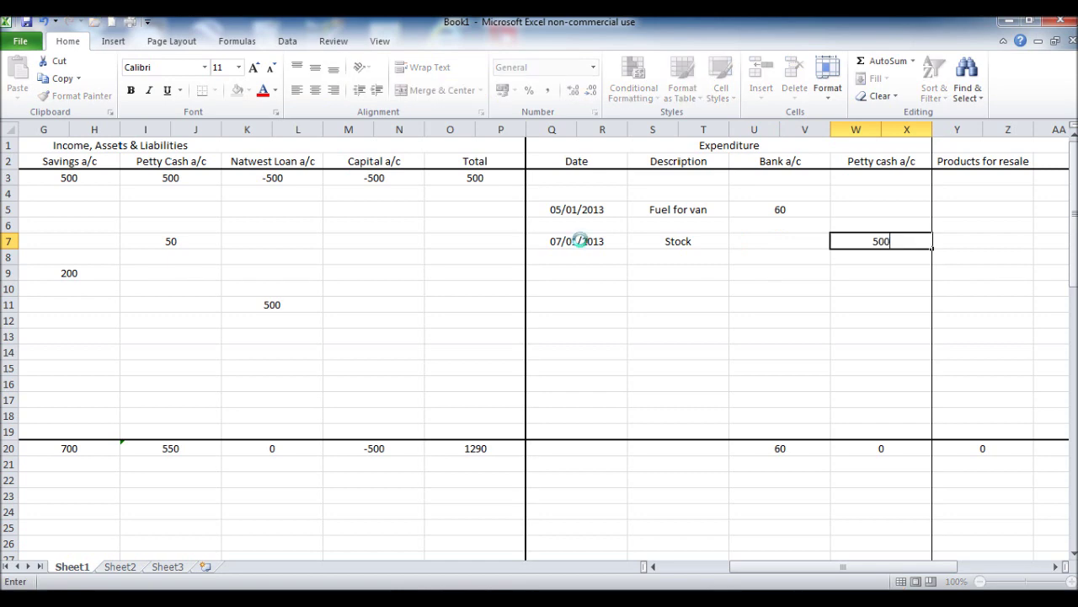
{"action": "key", "text": "Tab"}
{"action": "type", "text": "500"}
{"action": "key", "text": "Return"}
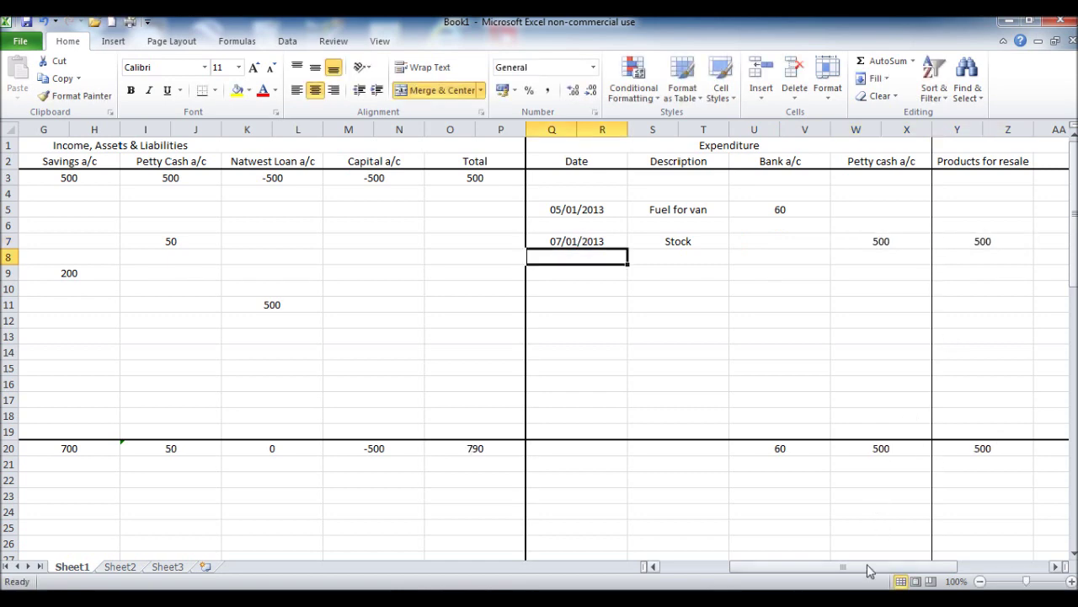
{"action": "left_click_drag", "start_coordinate": [870, 571], "coordinate": [712, 570]}
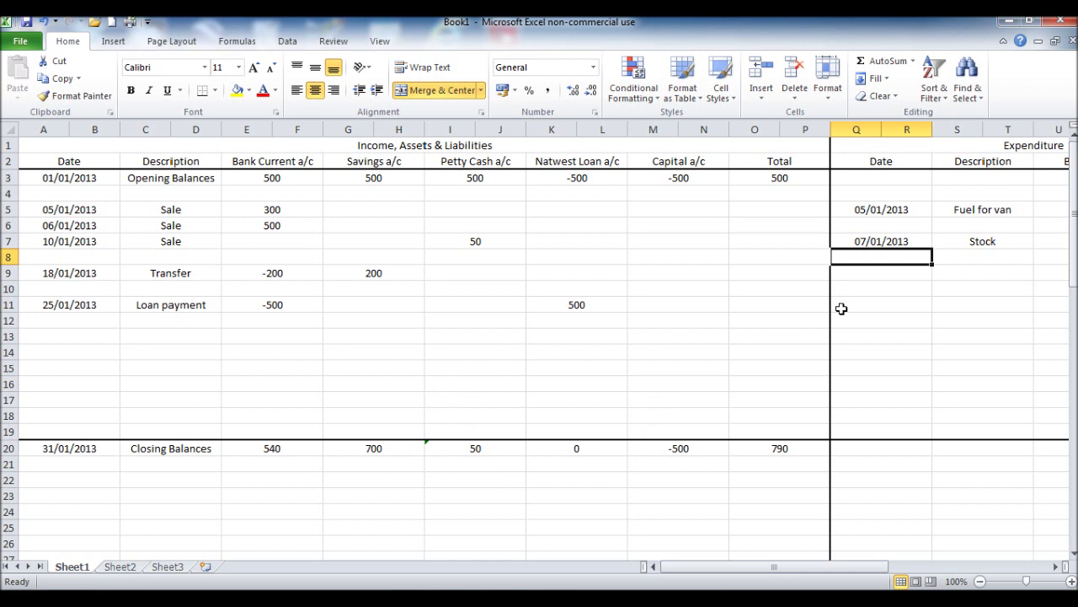
Start a row 11 expense dated 30/01/2013 with description 'Car insurance'
{"action": "left_click", "coordinate": [868, 304]}
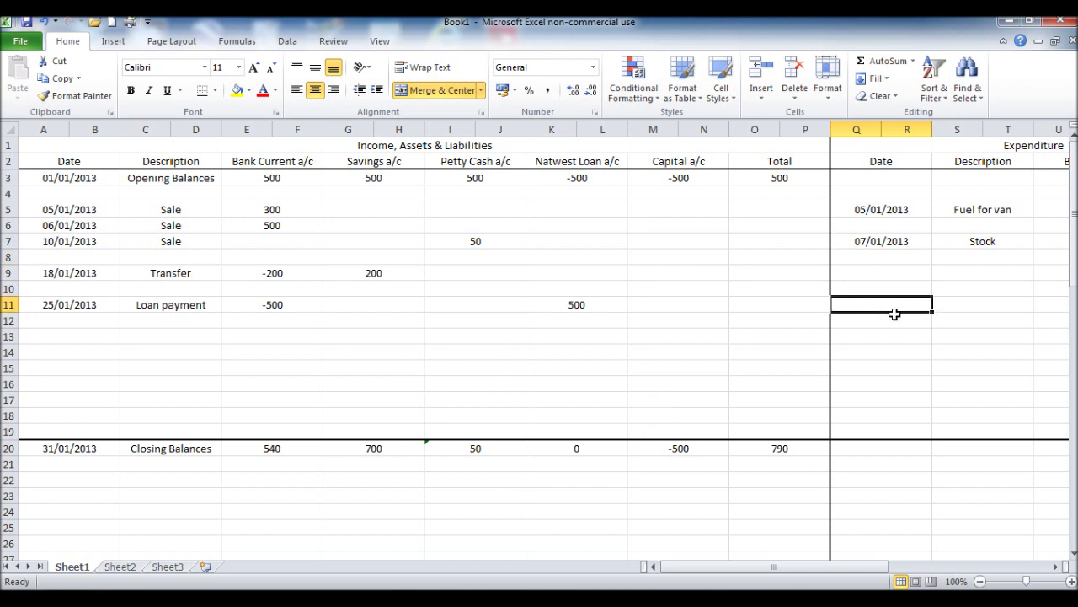
{"action": "type", "text": "30/0"}
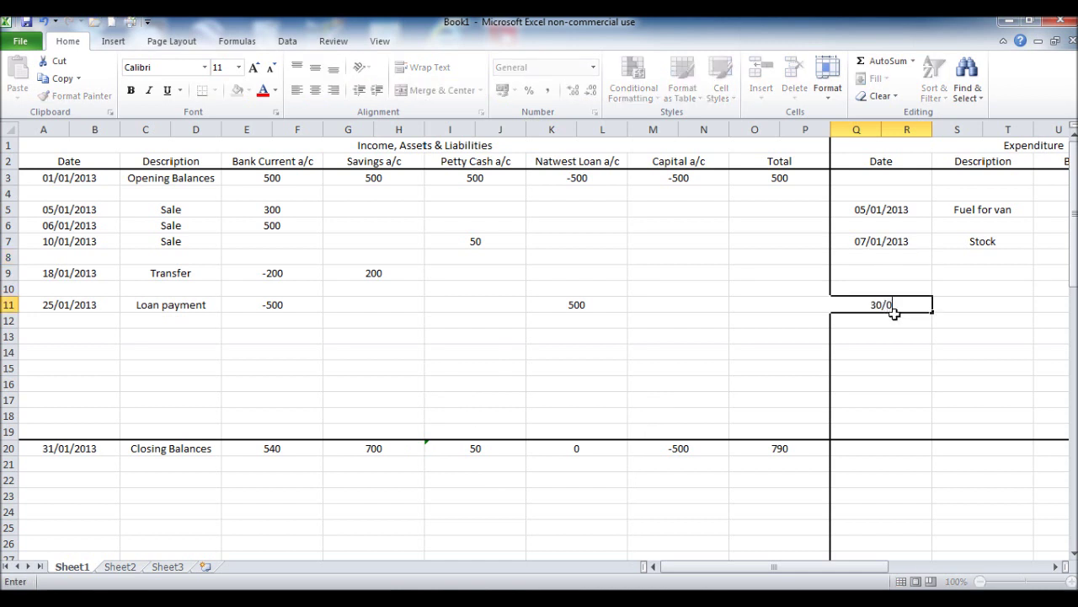
{"action": "type", "text": "1/2013"}
{"action": "key", "text": "Tab"}
{"action": "key", "text": "Tab"}
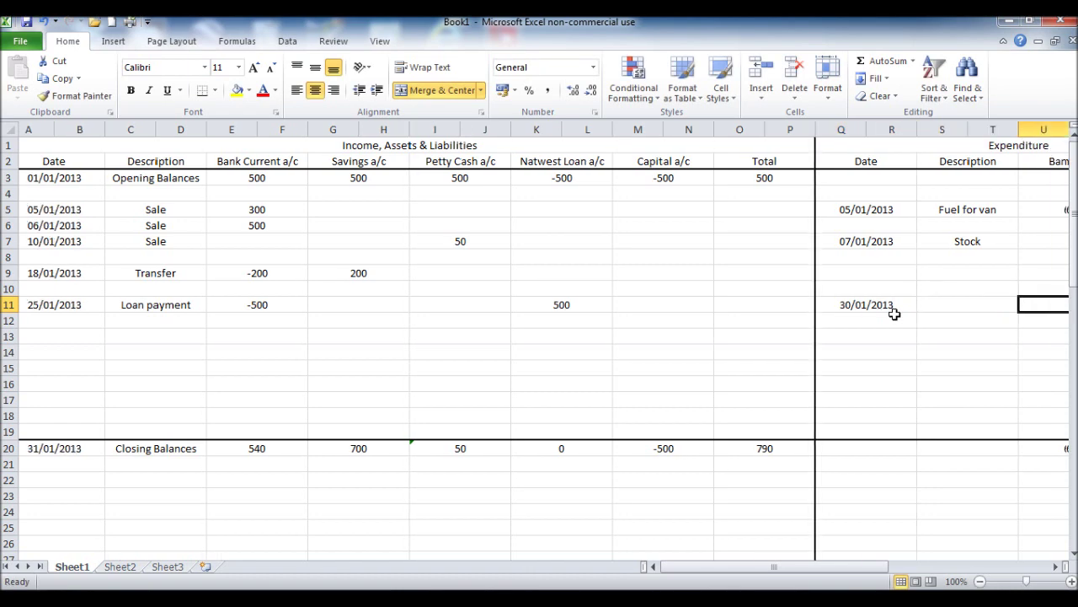
{"action": "key", "text": "Tab"}
{"action": "key", "text": "Tab"}
{"action": "key", "text": "Tab"}
{"action": "left_click", "coordinate": [432, 305]}
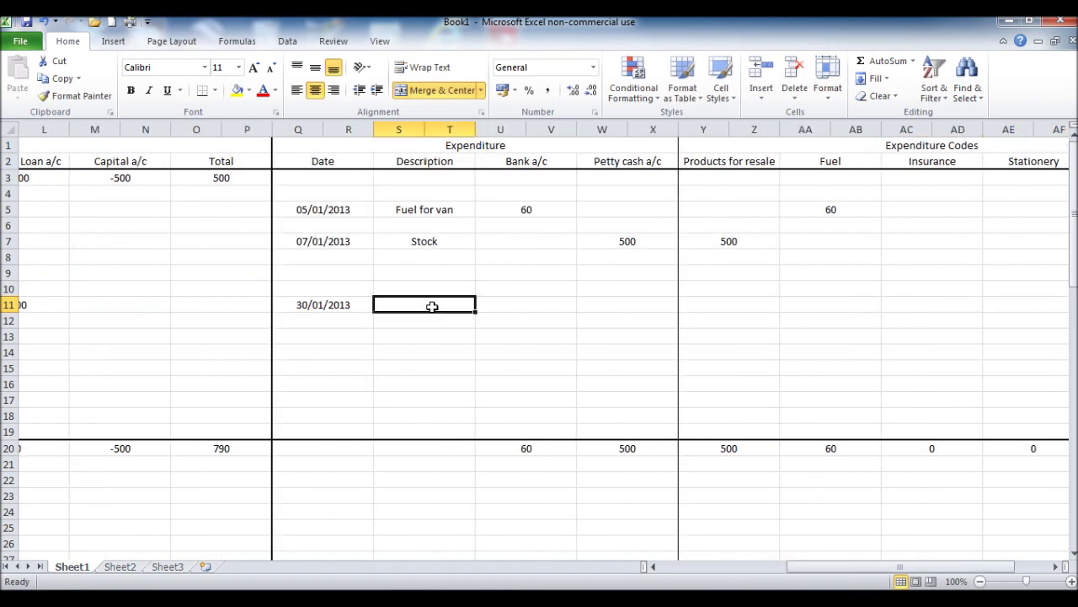
{"action": "type", "text": "Car"}
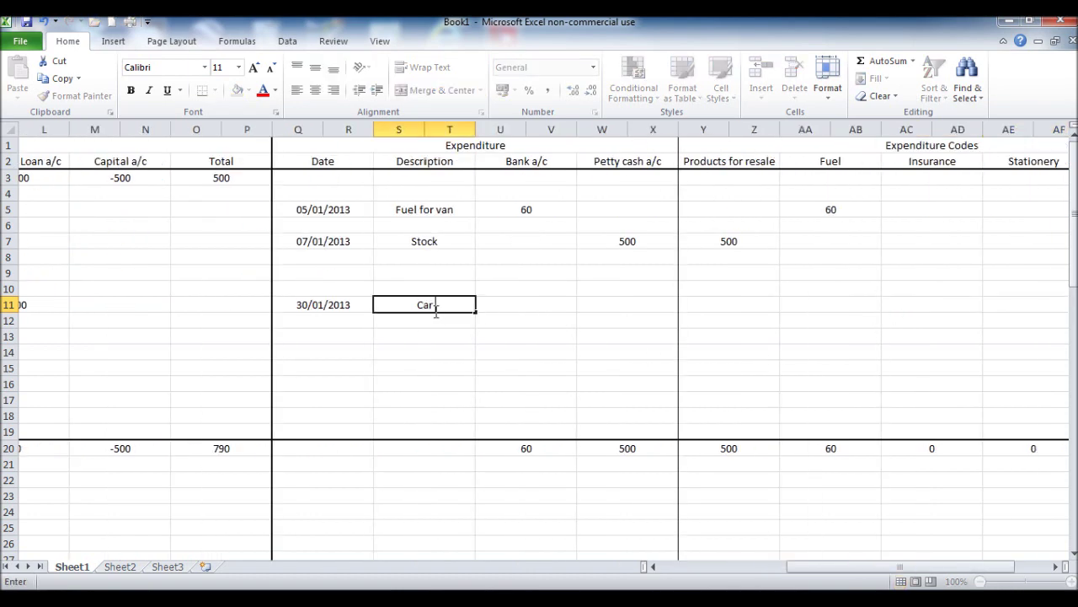
{"action": "type", "text": " insurance"}
{"action": "key", "text": "Tab"}
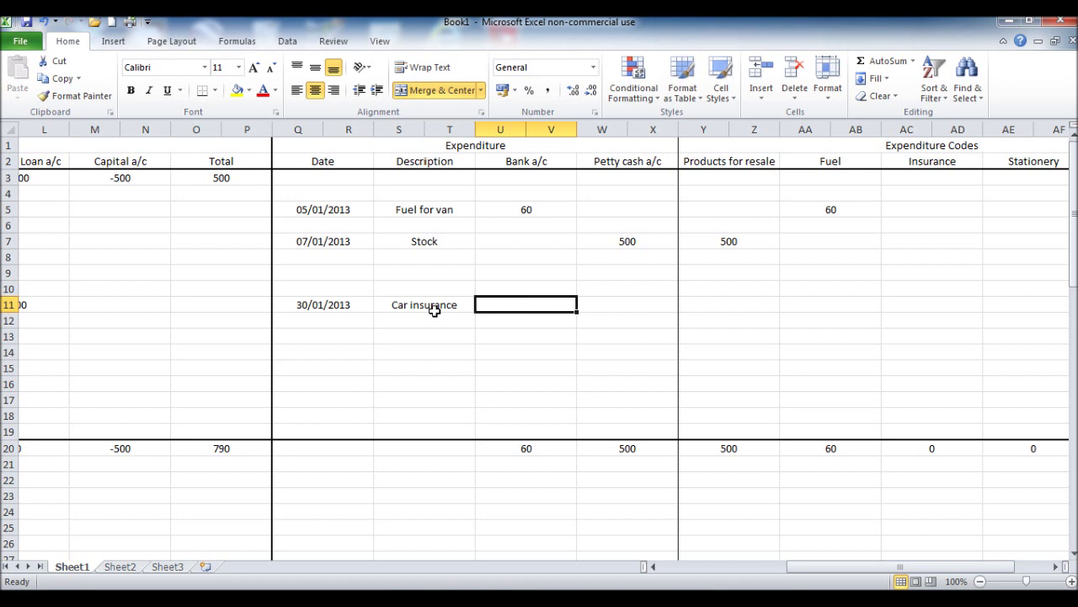
Put 240 under Bank a/c and 240 under Insurance for the car insurance expense
{"action": "type", "text": "240"}
{"action": "key", "text": "Tab"}
{"action": "key", "text": "Tab"}
{"action": "key", "text": "Tab"}
{"action": "key", "text": "Tab"}
{"action": "type", "text": "2"}
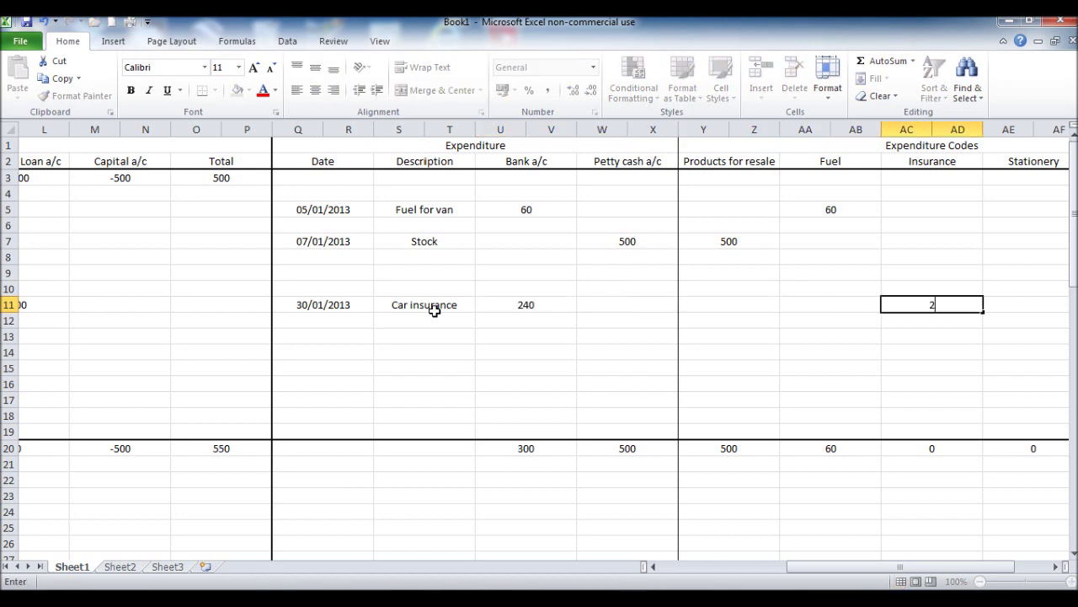
{"action": "left_click", "coordinate": [435, 321]}
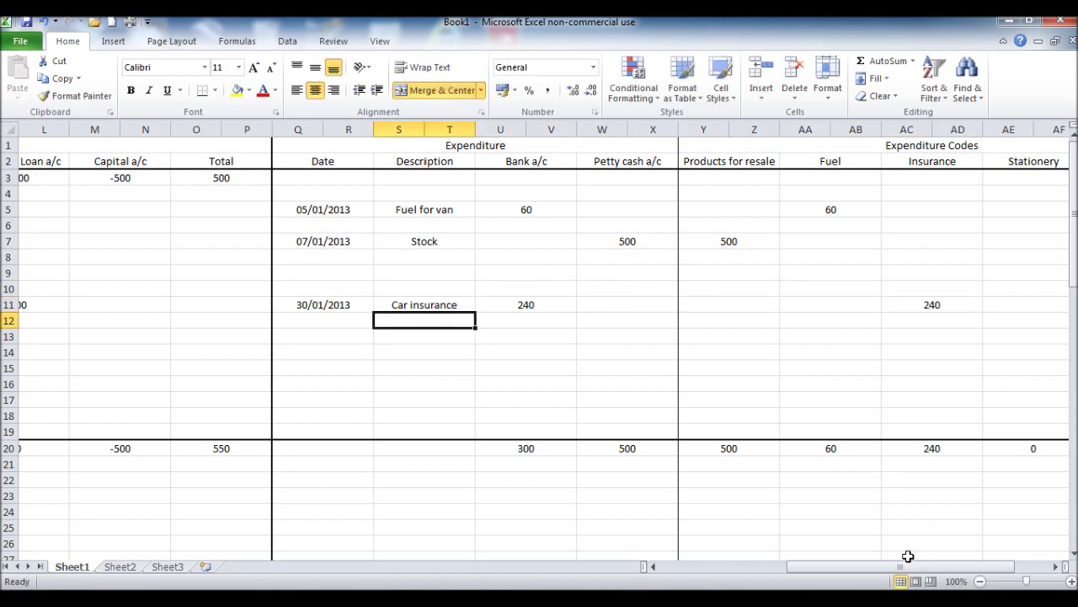
{"action": "mouse_move", "coordinate": [908, 562]}
{"action": "left_mouse_down"}
{"action": "mouse_move", "coordinate": [954, 572]}
{"action": "mouse_move", "coordinate": [738, 581]}
{"action": "left_mouse_up"}
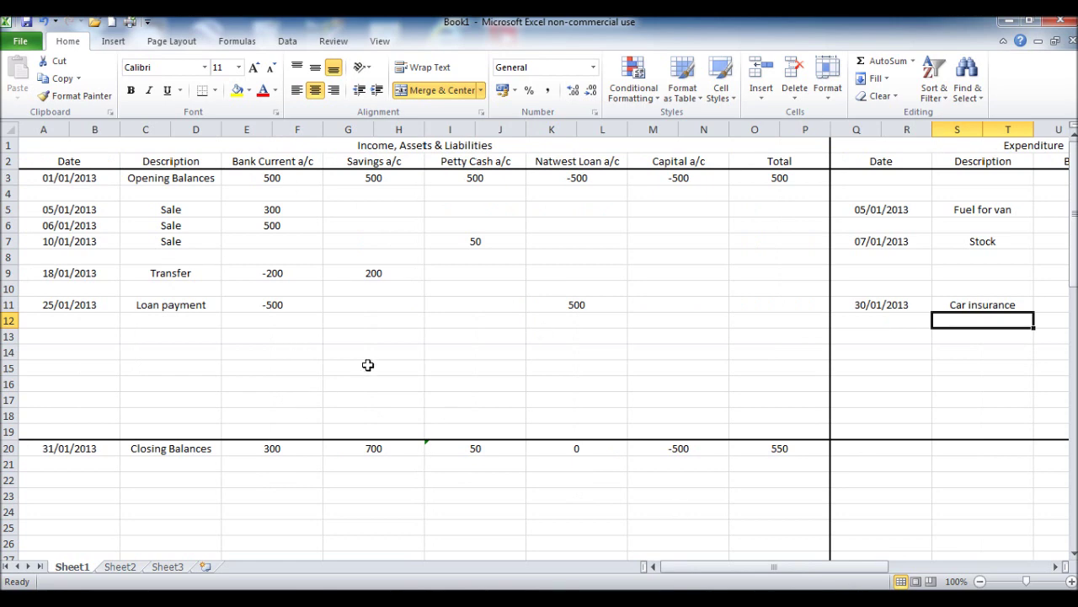
{"action": "left_click_drag", "start_coordinate": [715, 567], "coordinate": [811, 573]}
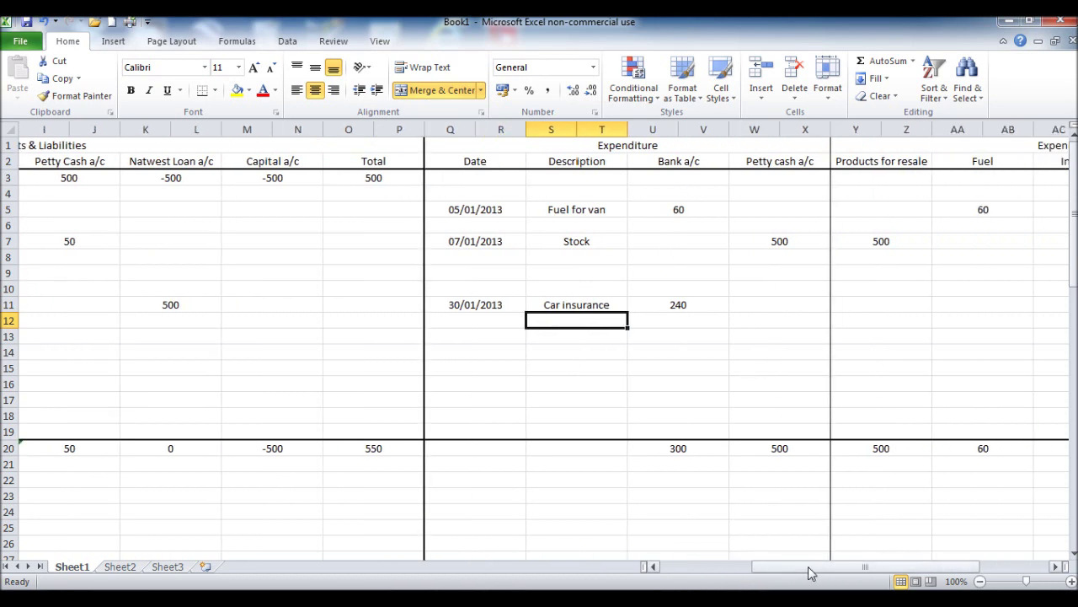
{"action": "left_click_drag", "start_coordinate": [809, 570], "coordinate": [880, 569]}
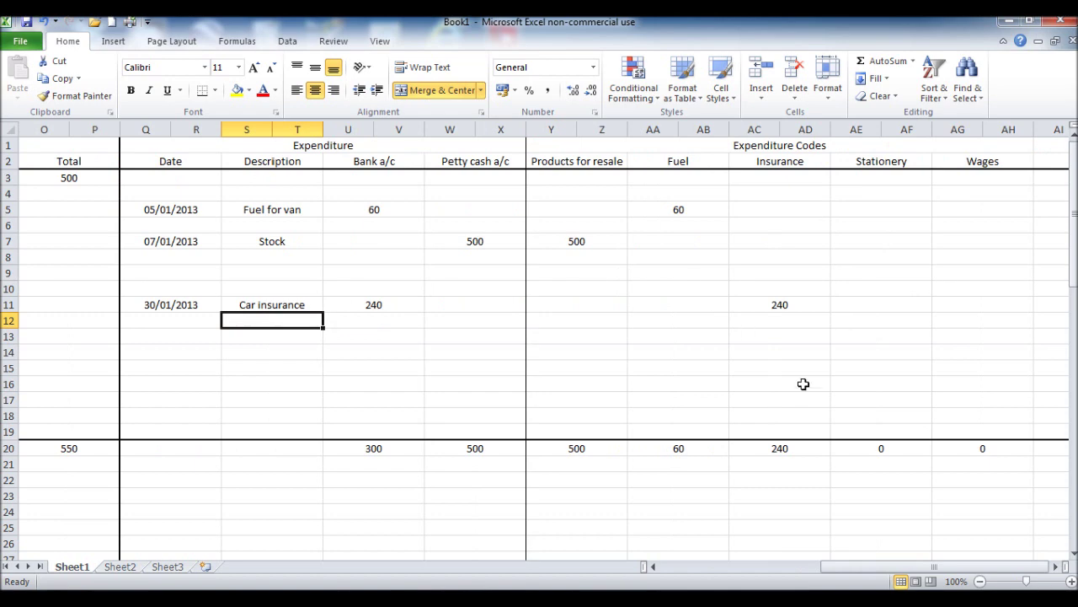
{"action": "left_click_drag", "start_coordinate": [856, 567], "coordinate": [636, 587]}
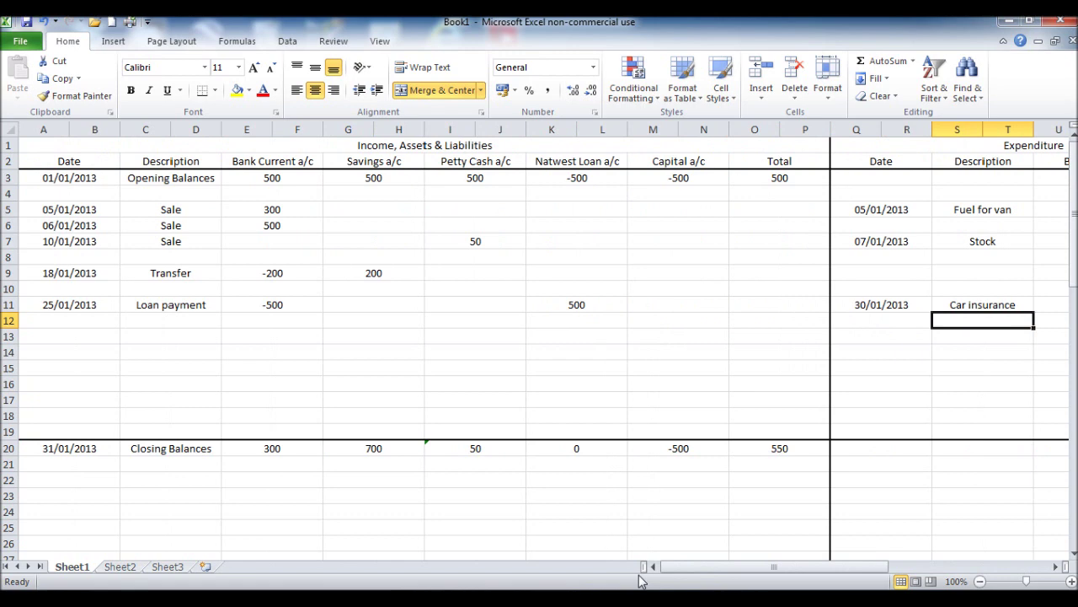
Rename the Sheet1 tab to 'Monthly Accounts' using the tab's Rename option
{"action": "right_click", "coordinate": [78, 573]}
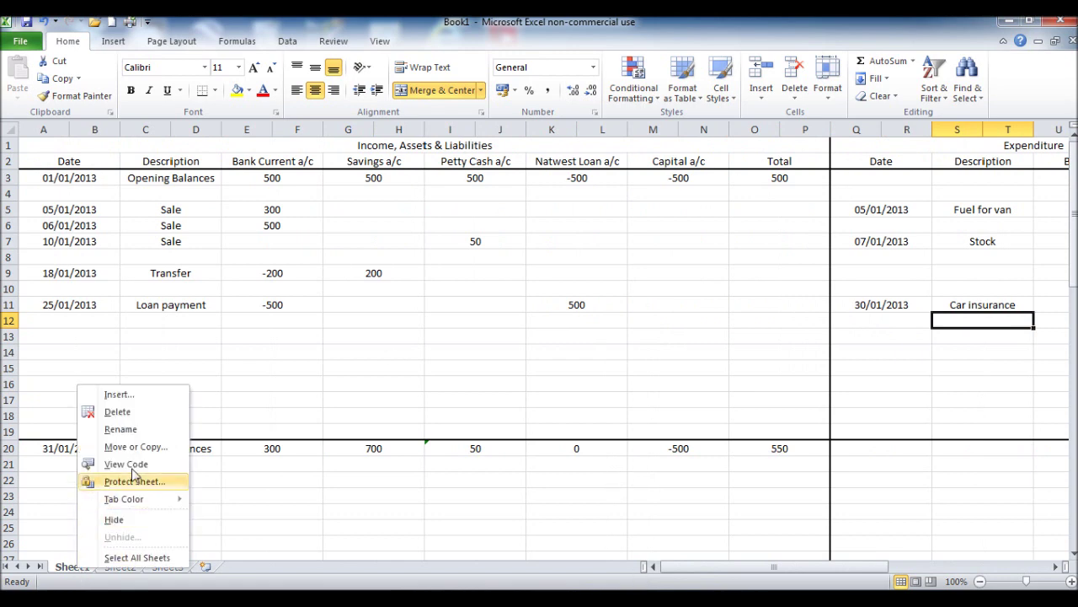
{"action": "left_click", "coordinate": [126, 429]}
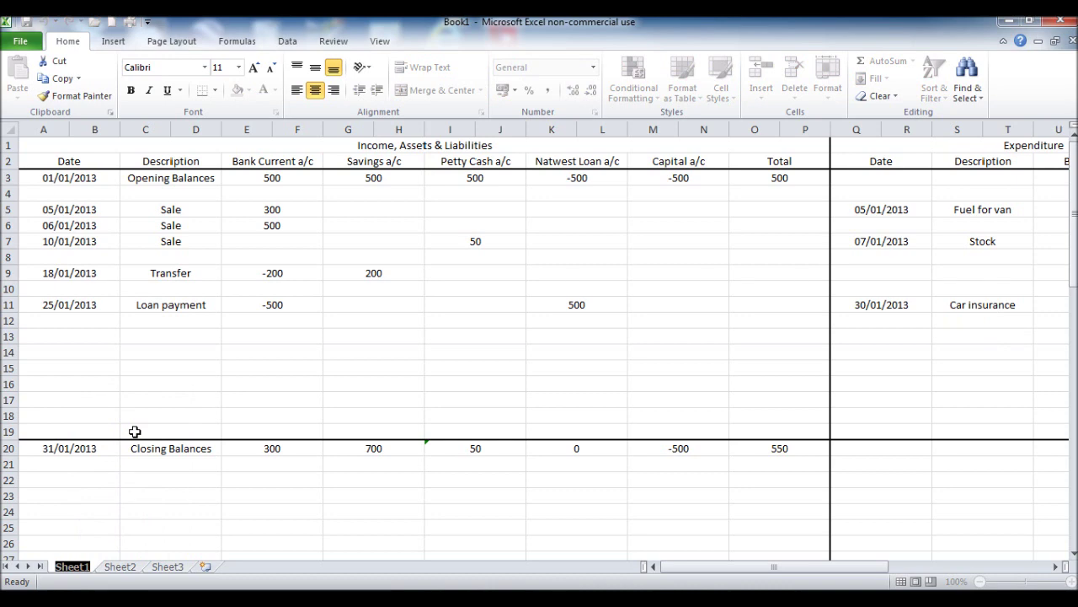
{"action": "type", "text": "Mont"}
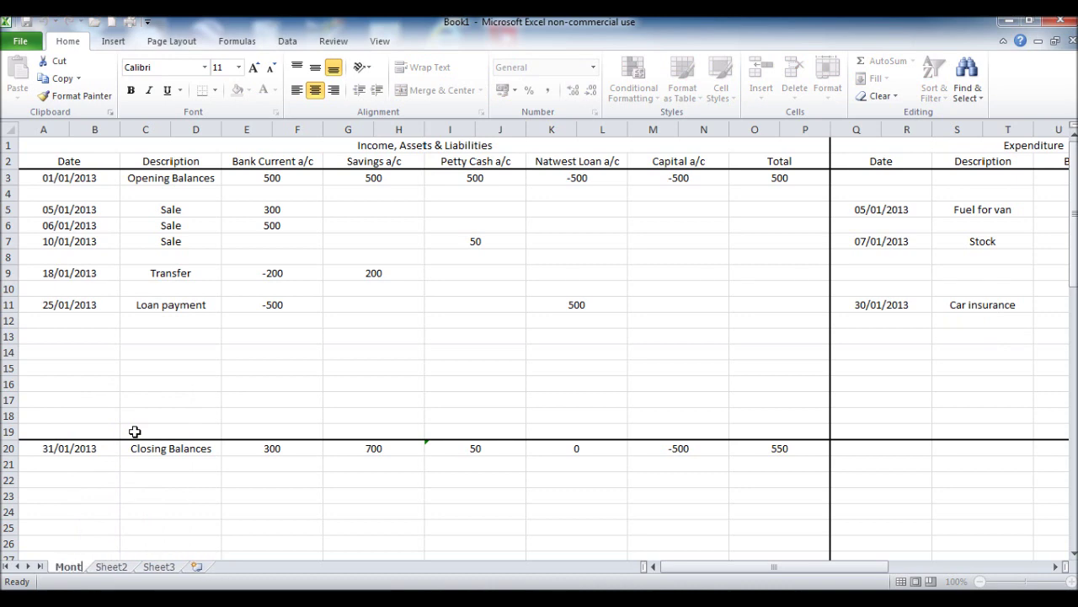
{"action": "type", "text": "hly Adcou"}
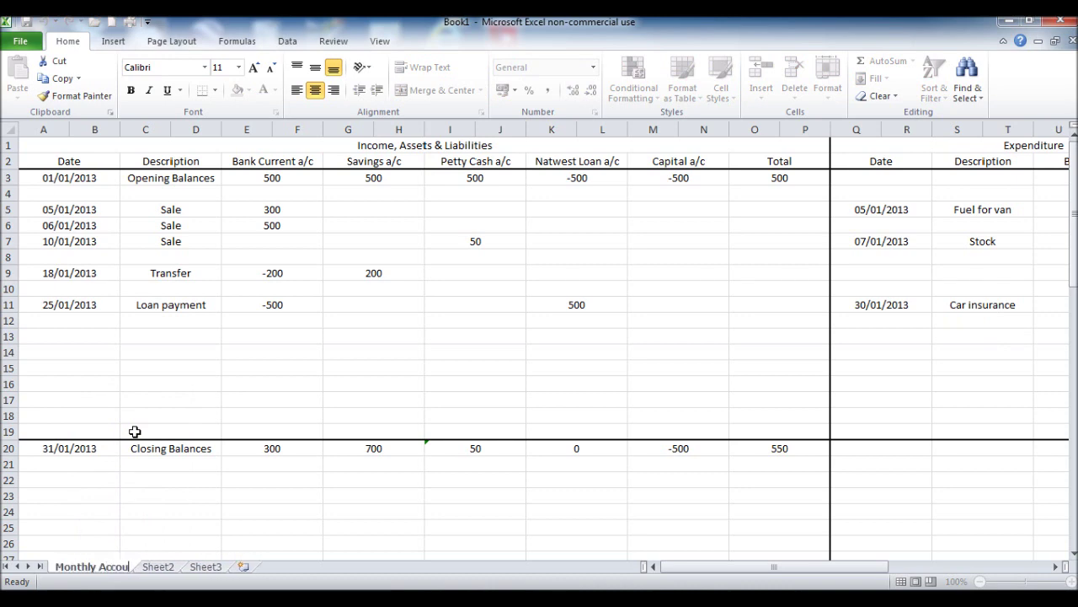
{"action": "type", "text": "nts"}
{"action": "left_click", "coordinate": [139, 427]}
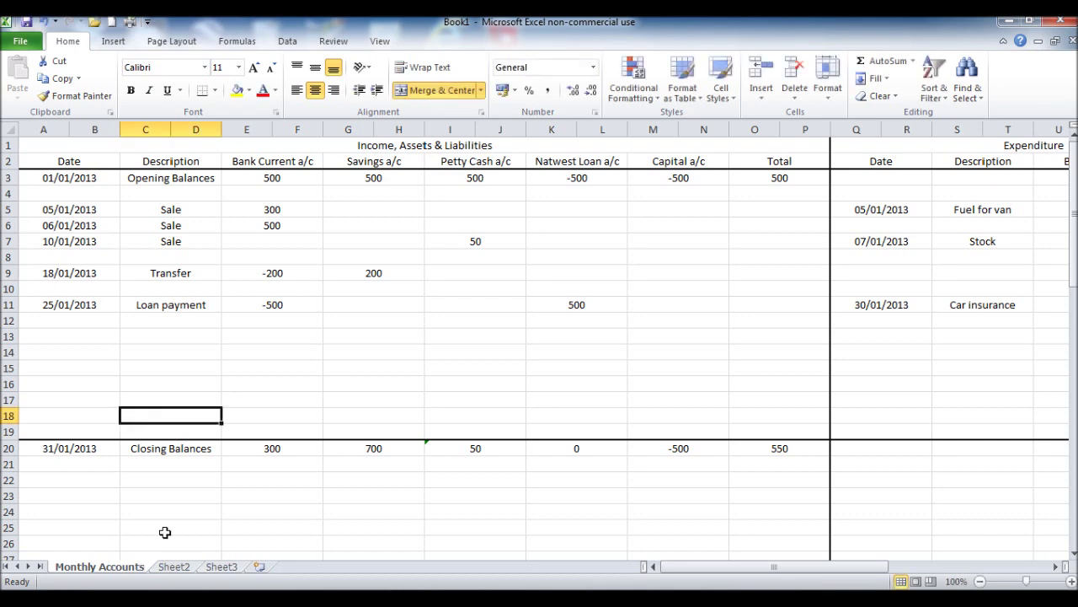
Rename the Sheet2 tab to 'Profit & Loss Statement' and switch back to Monthly Accounts
{"action": "right_click", "coordinate": [172, 566]}
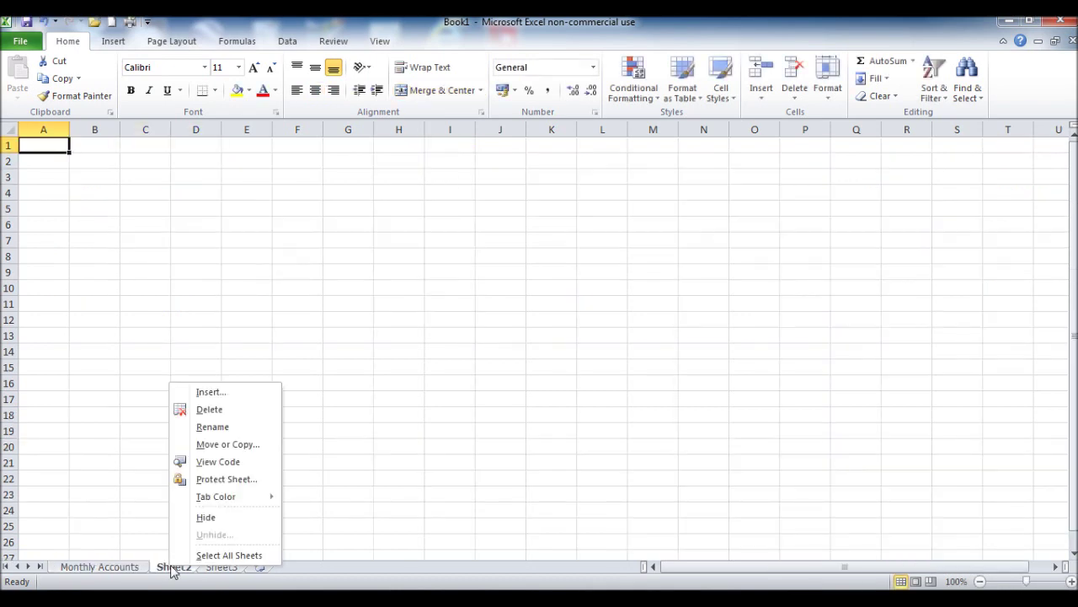
{"action": "left_click", "coordinate": [215, 427]}
{"action": "type", "text": "Profi"}
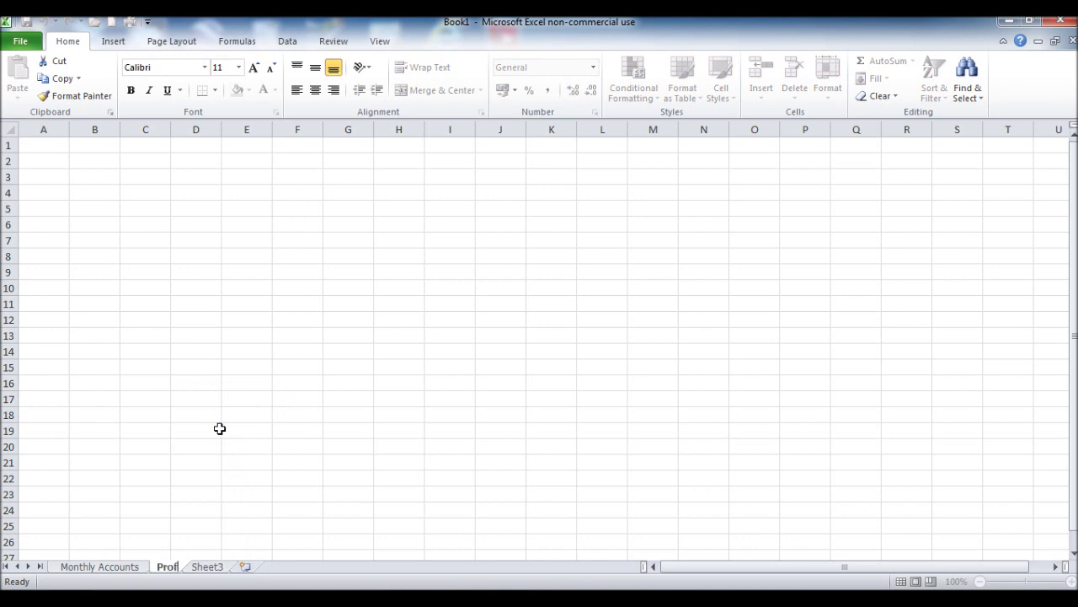
{"action": "type", "text": "t & L"}
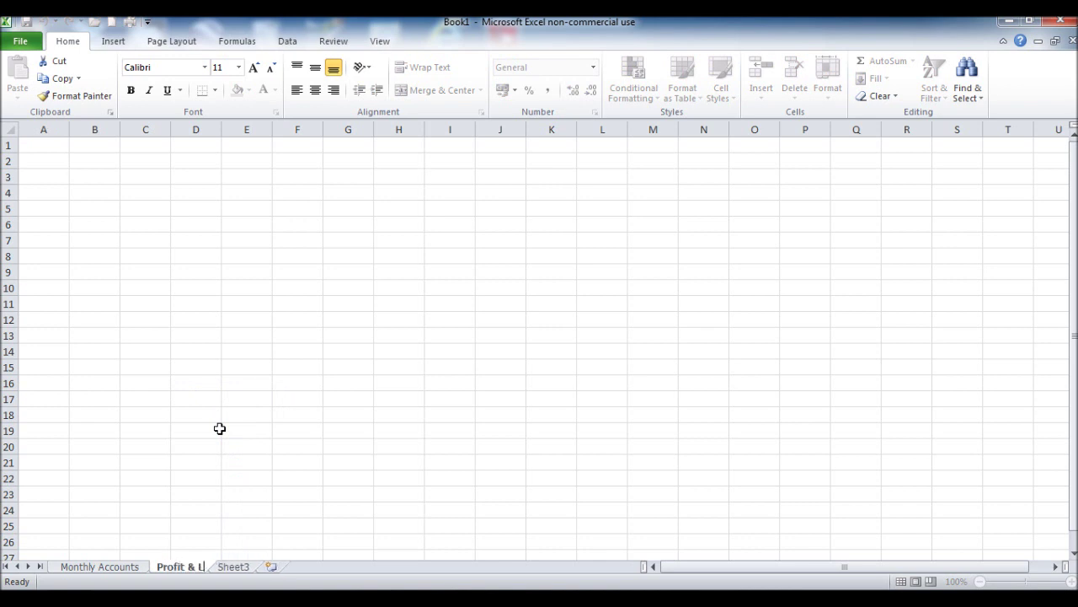
{"action": "type", "text": "oss St"}
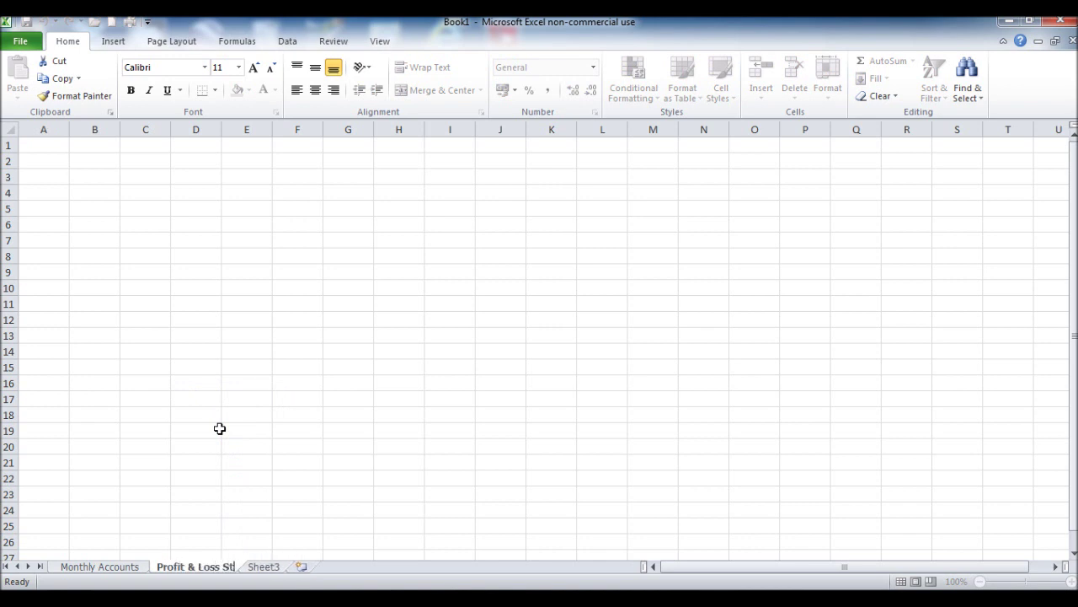
{"action": "type", "text": "atement"}
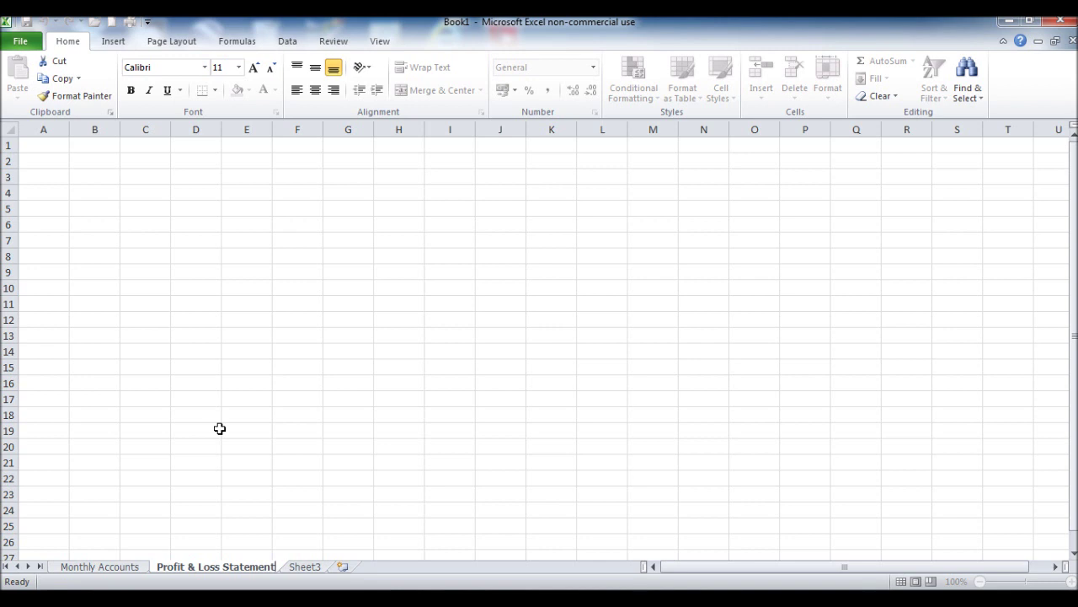
{"action": "left_click", "coordinate": [219, 428]}
{"action": "left_click", "coordinate": [96, 567]}
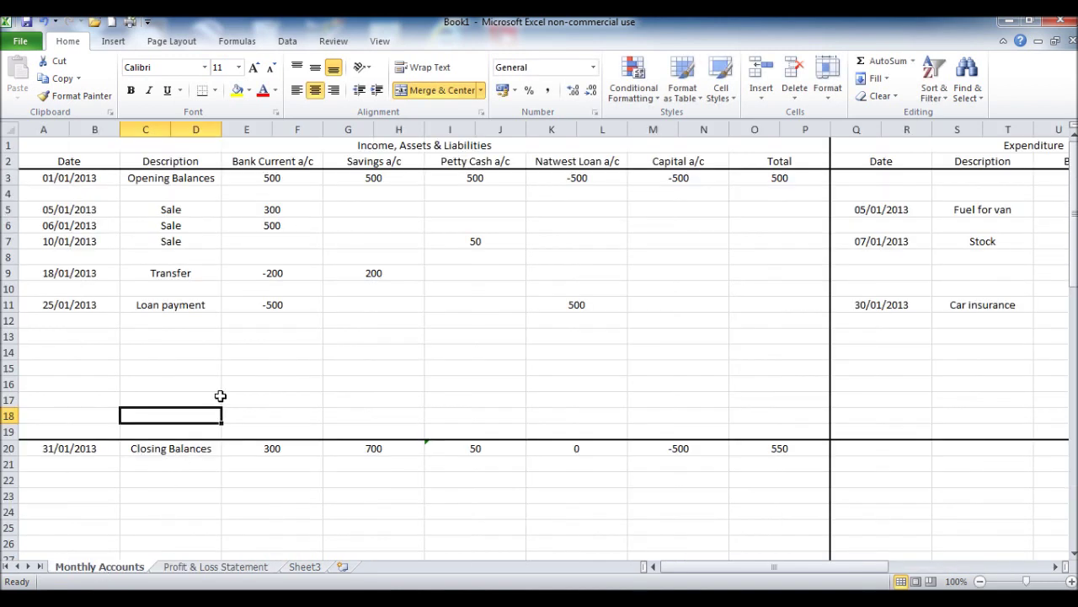